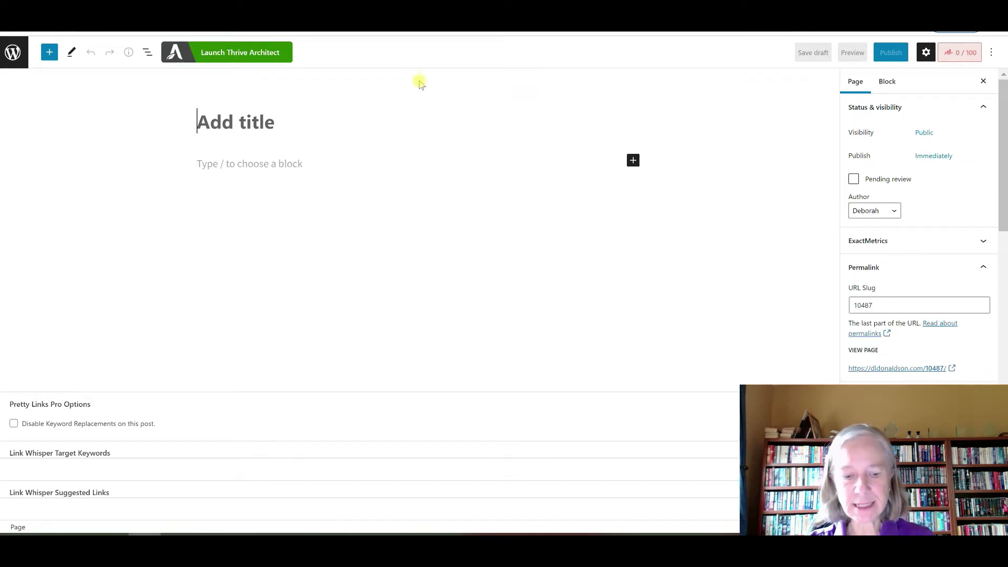
Title the page 'Test' and launch Thrive Architect on it
{"action": "type", "text": "Test 2"}
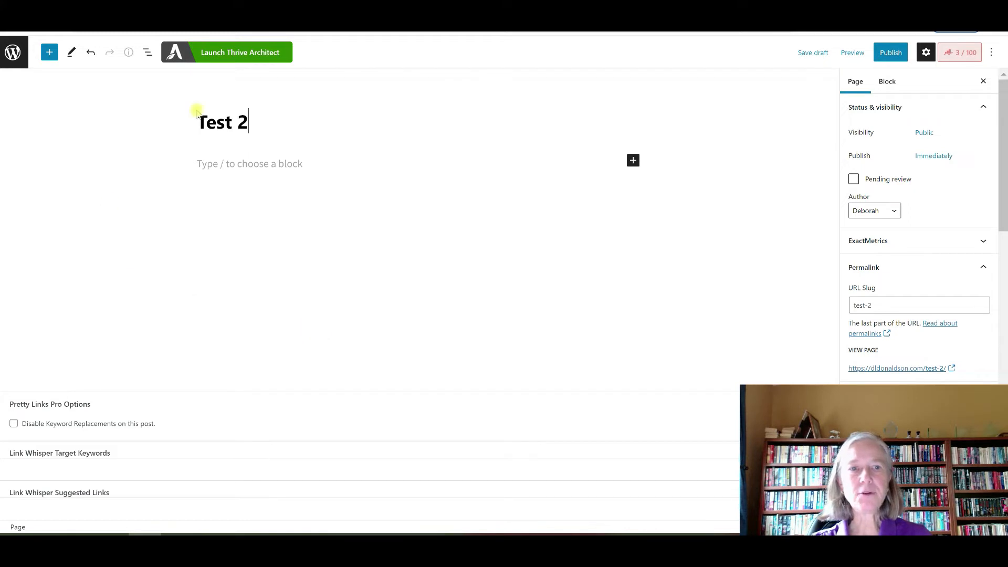
{"action": "left_click", "coordinate": [219, 54]}
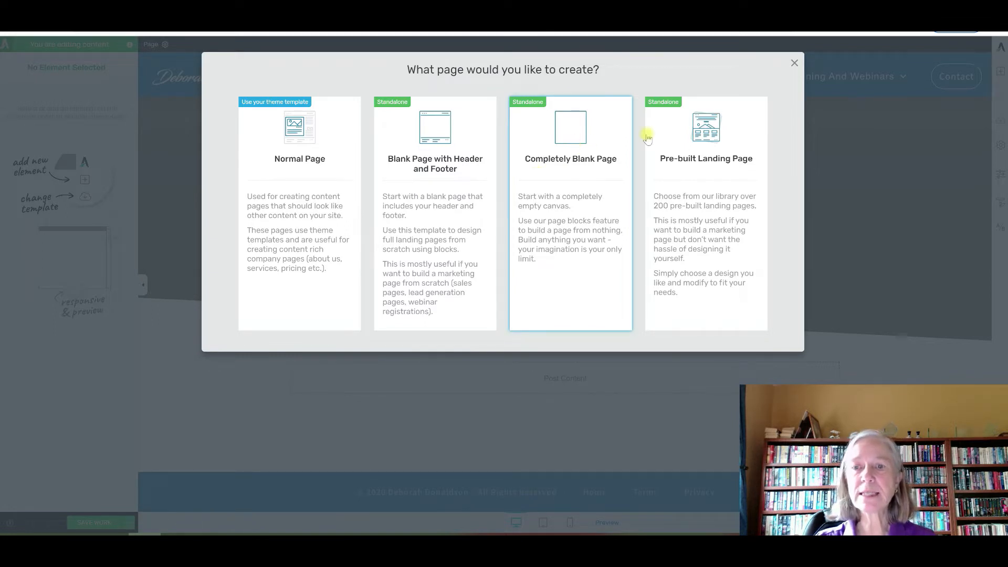
Browse the pre-built Landing Page Library and the Bright Smart set, then close it without choosing
{"action": "left_click", "coordinate": [715, 138]}
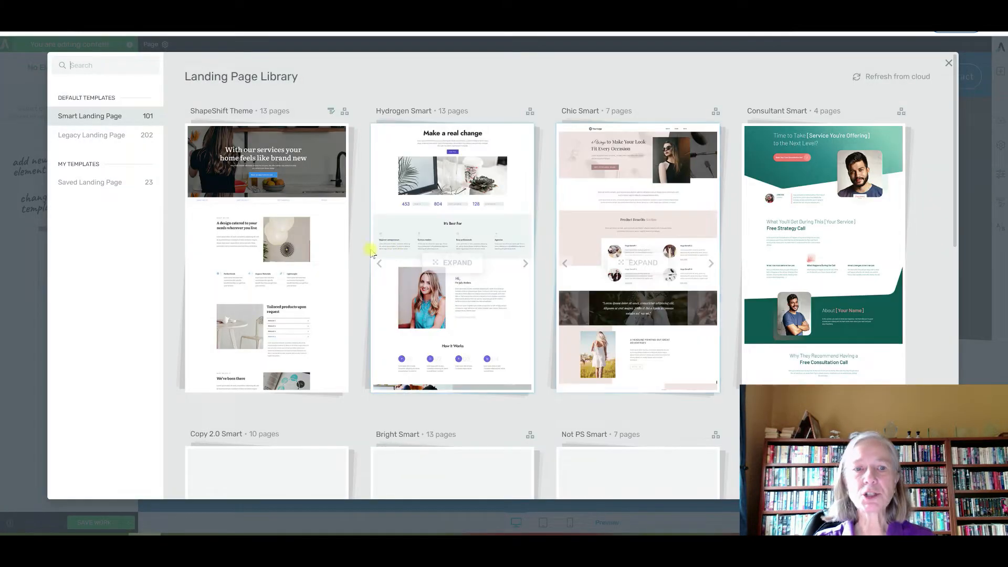
{"action": "scroll", "coordinate": [370, 250], "scroll_direction": "down", "scroll_amount": 2}
{"action": "scroll", "coordinate": [371, 251], "scroll_direction": "down", "scroll_amount": 1}
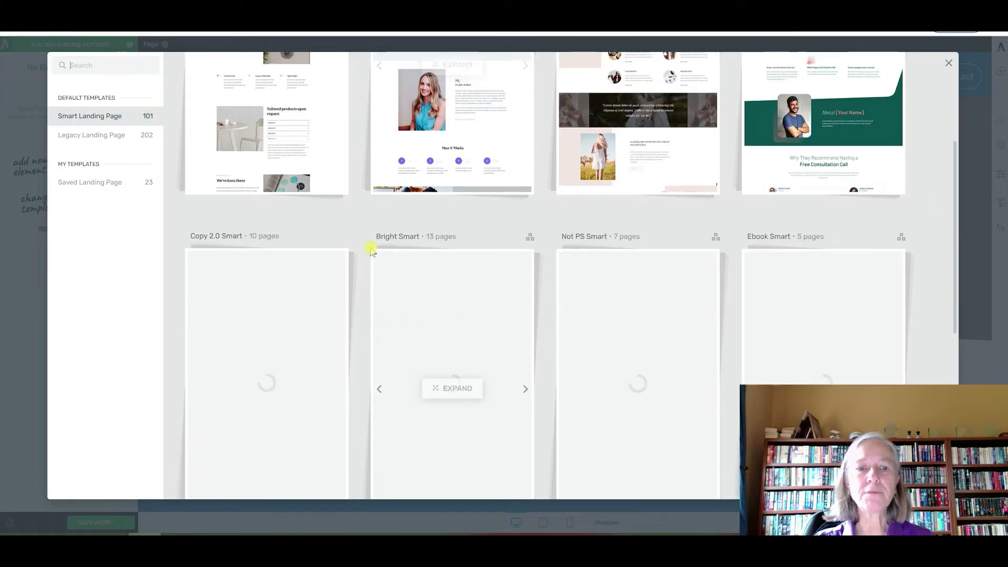
{"action": "scroll", "coordinate": [337, 263], "scroll_direction": "down", "scroll_amount": 2}
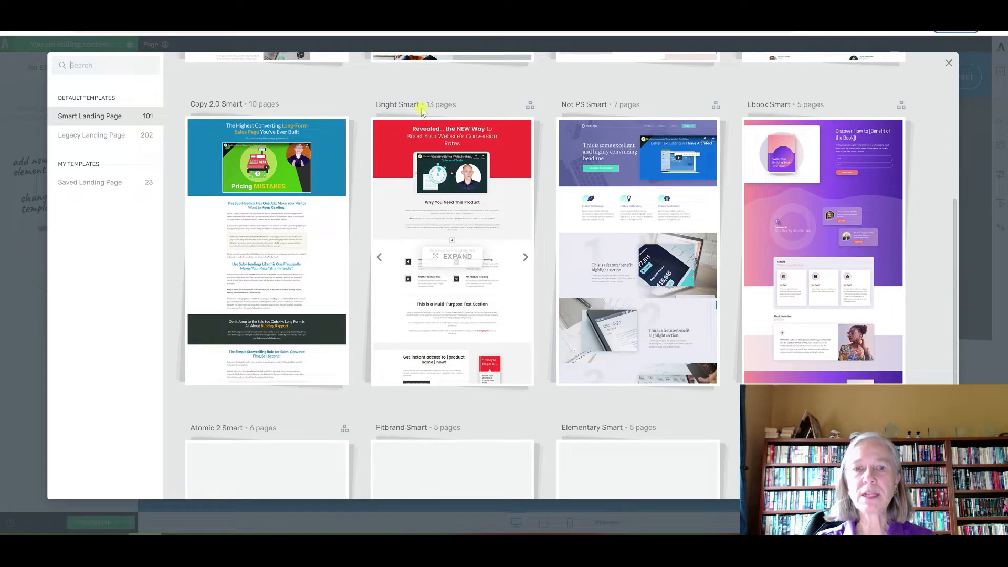
{"action": "left_click", "coordinate": [445, 258]}
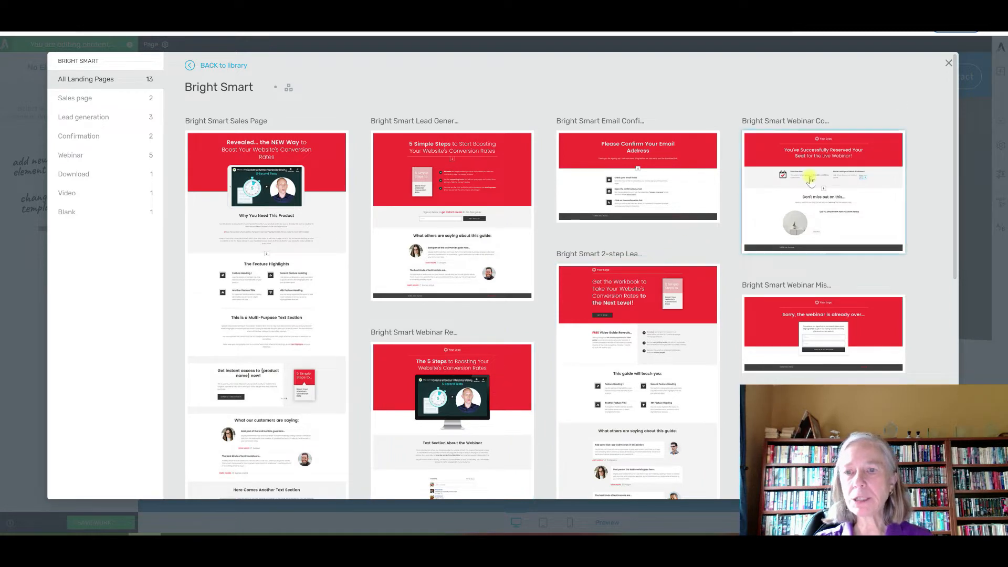
{"action": "scroll", "coordinate": [811, 180], "scroll_direction": "down", "scroll_amount": 6}
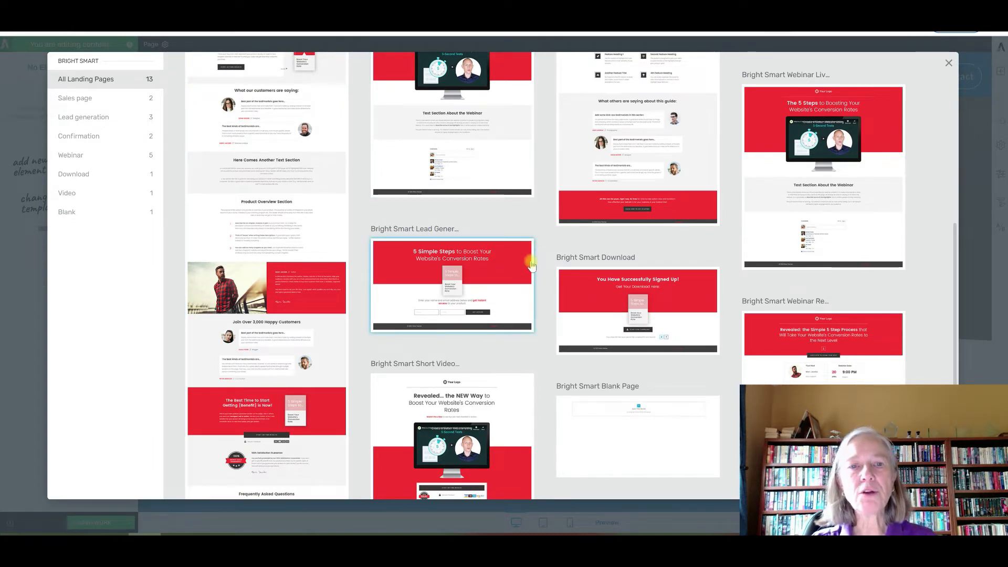
{"action": "scroll", "coordinate": [531, 265], "scroll_direction": "up", "scroll_amount": 8}
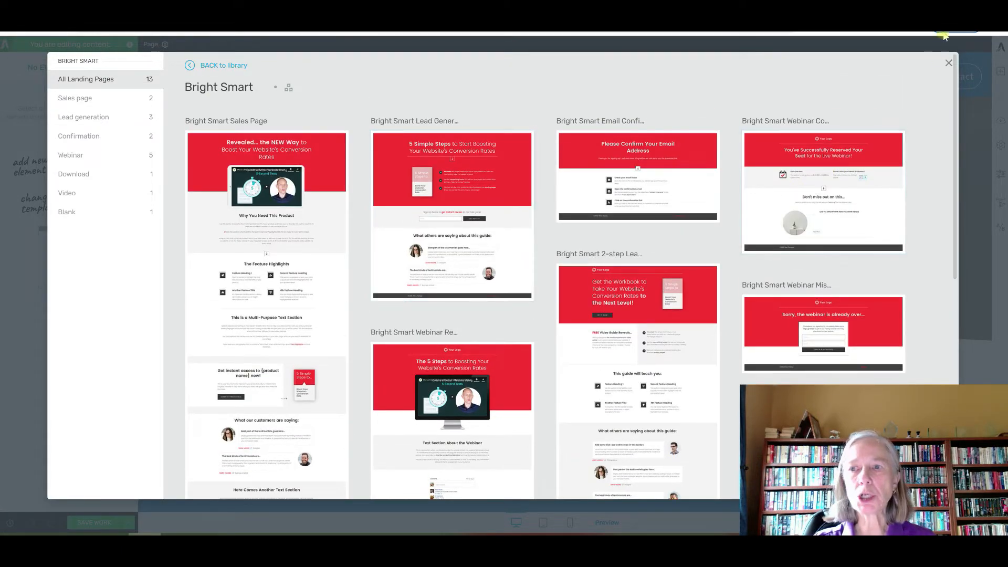
{"action": "left_click", "coordinate": [948, 63]}
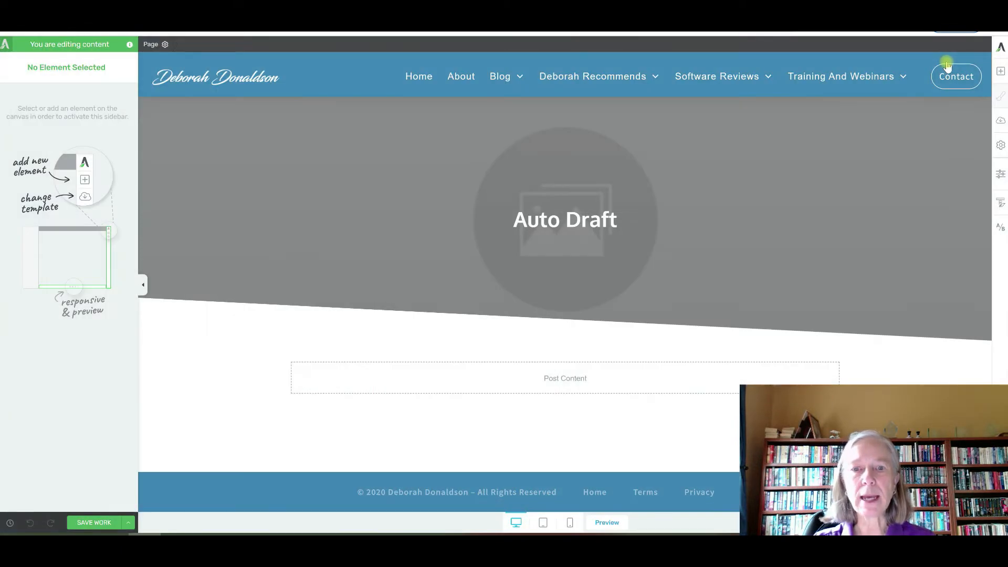
Switch the page template to Blank Page with Header and Footer
{"action": "left_click", "coordinate": [1000, 149]}
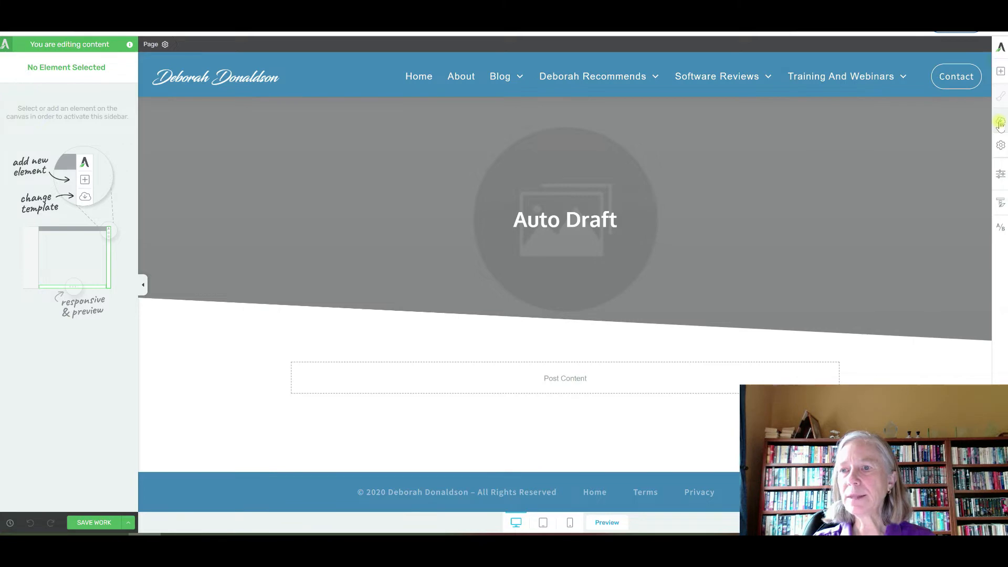
{"action": "left_click", "coordinate": [1000, 123]}
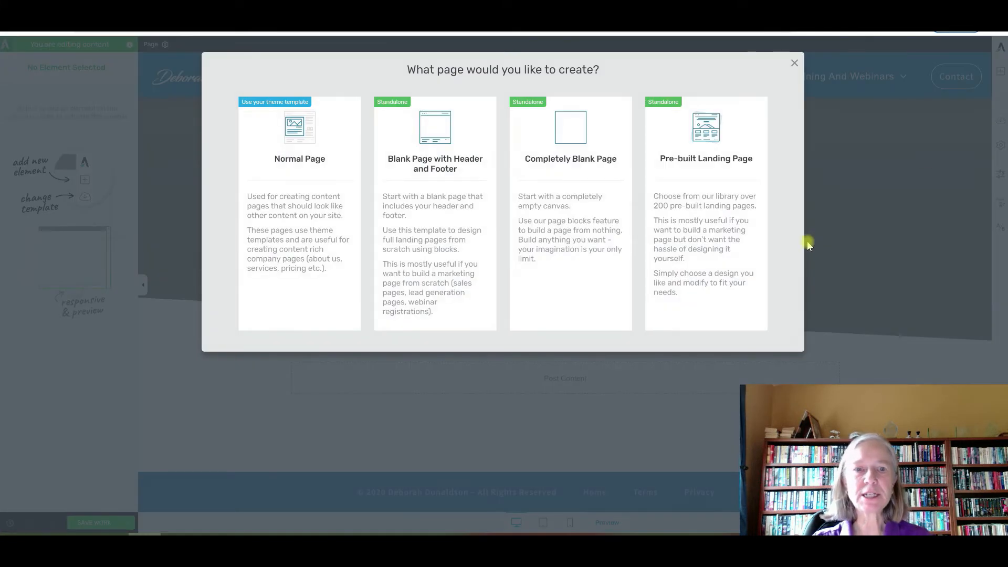
{"action": "left_click", "coordinate": [435, 172]}
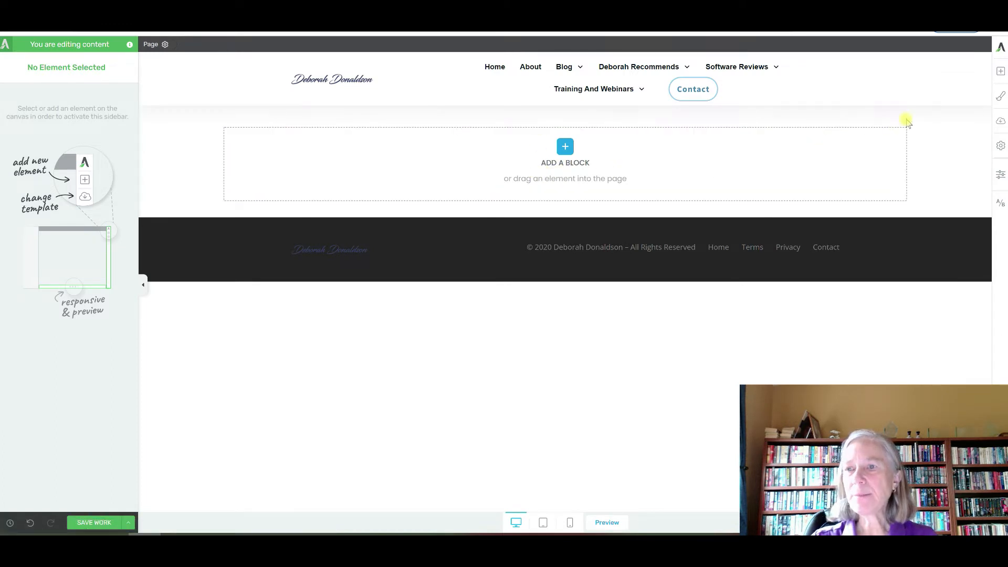
Add a 1/2 | 1/2 Columns element and select its left column
{"action": "left_click", "coordinate": [999, 72]}
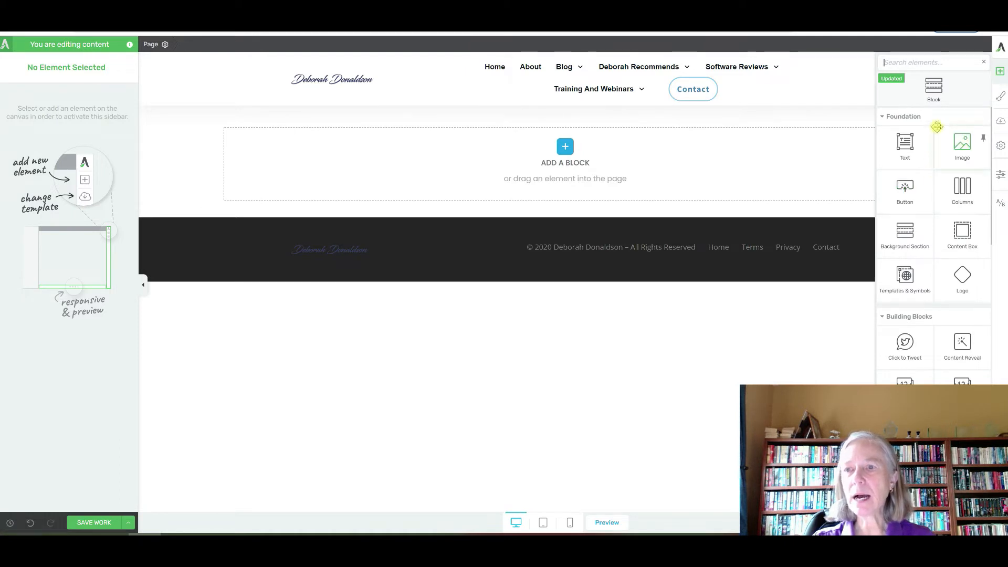
{"action": "left_click", "coordinate": [966, 192]}
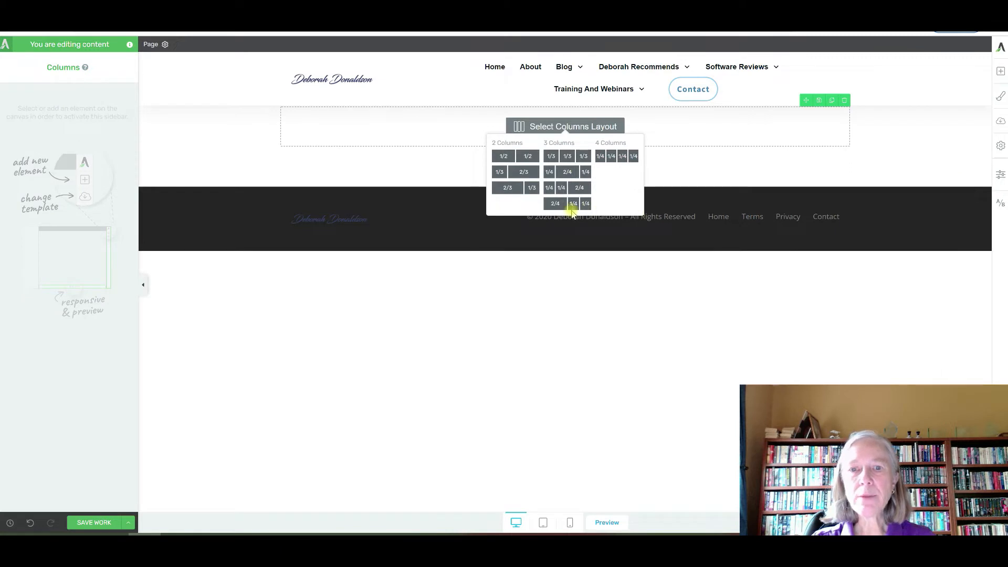
{"action": "left_click", "coordinate": [529, 157]}
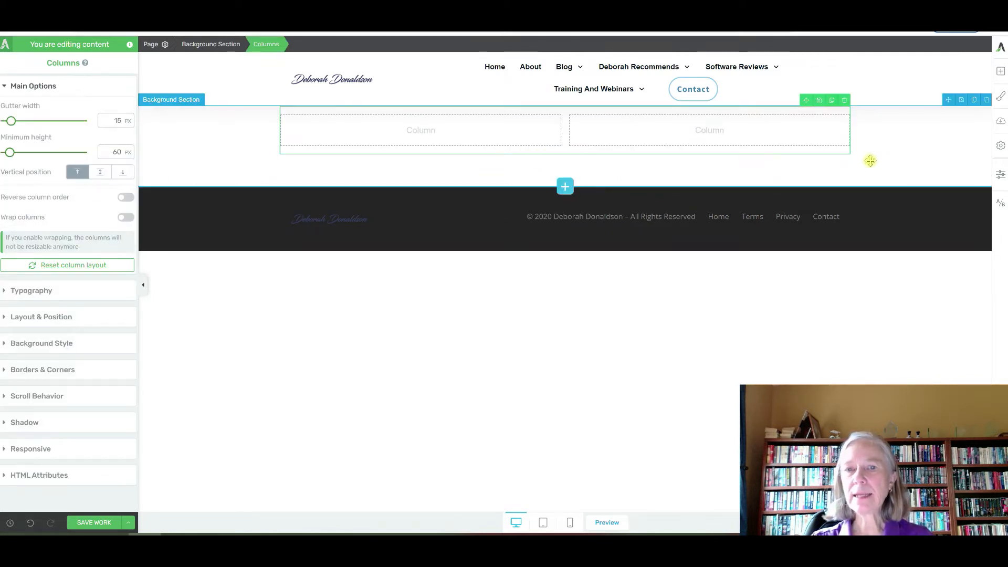
{"action": "left_click", "coordinate": [459, 130]}
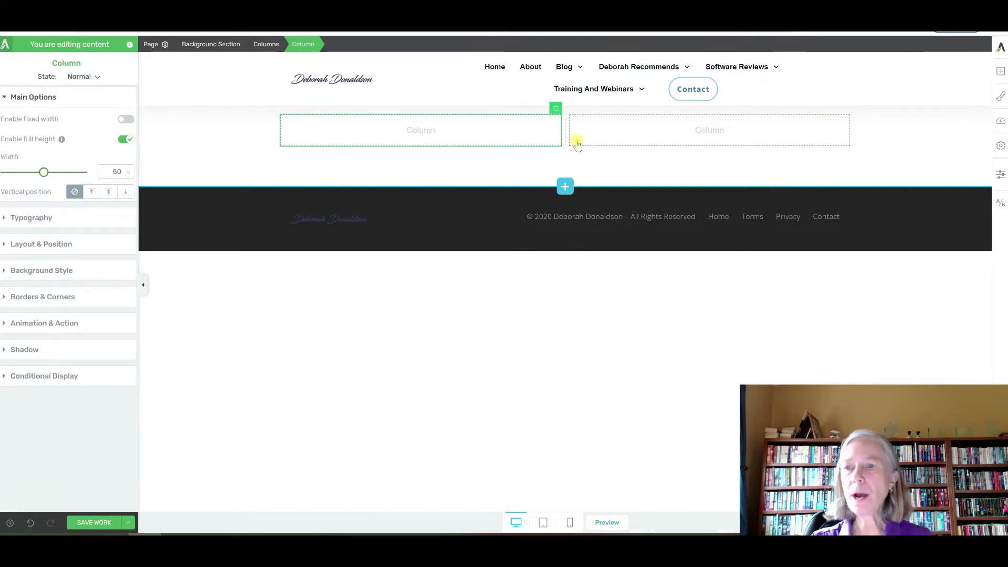
{"action": "left_click", "coordinate": [1000, 73]}
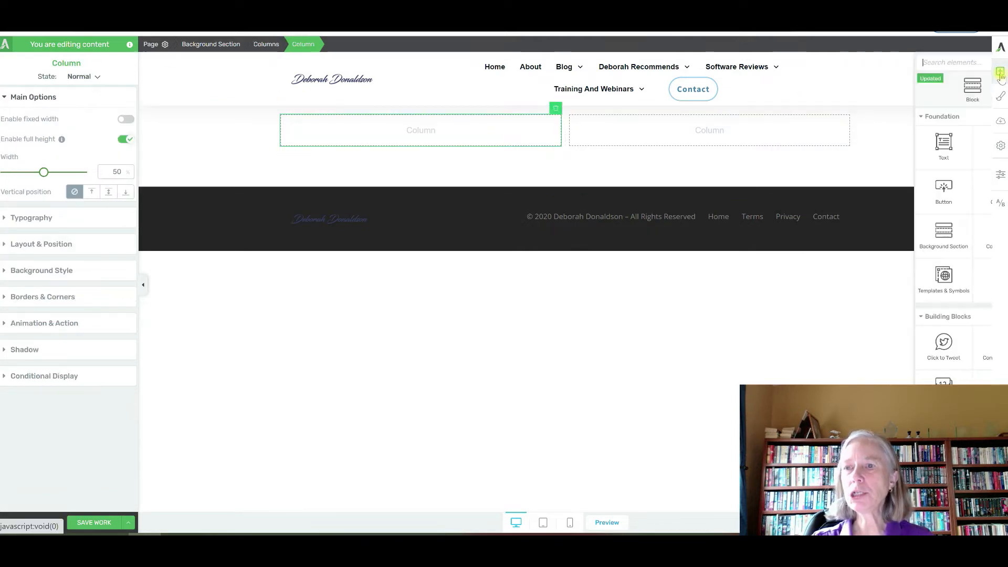
Insert the 'Avoiding the Pitfalls' ebook cover image into the left column
{"action": "left_click_drag", "start_coordinate": [894, 153], "coordinate": [430, 135]}
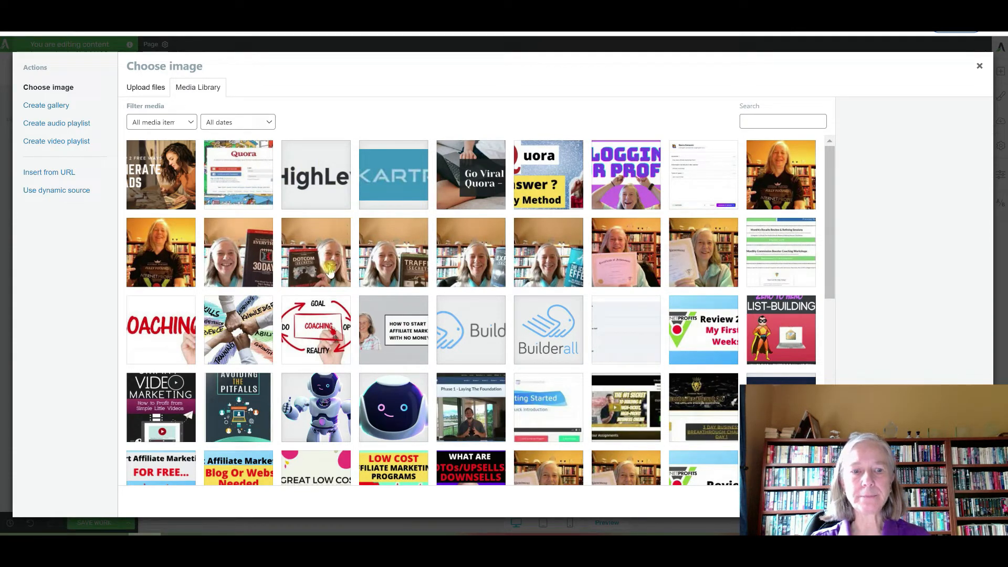
{"action": "left_click", "coordinate": [246, 410]}
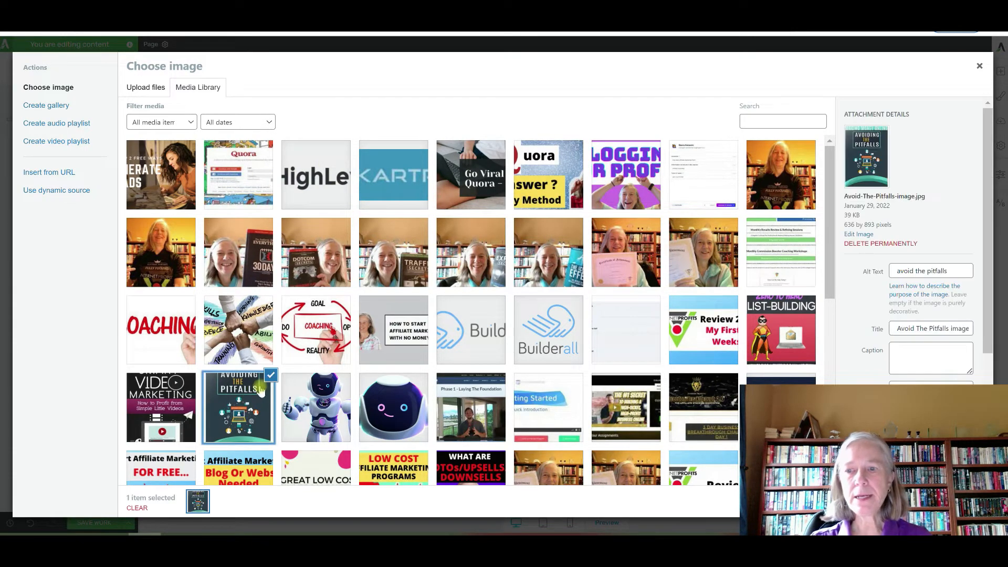
{"action": "left_click", "coordinate": [961, 501]}
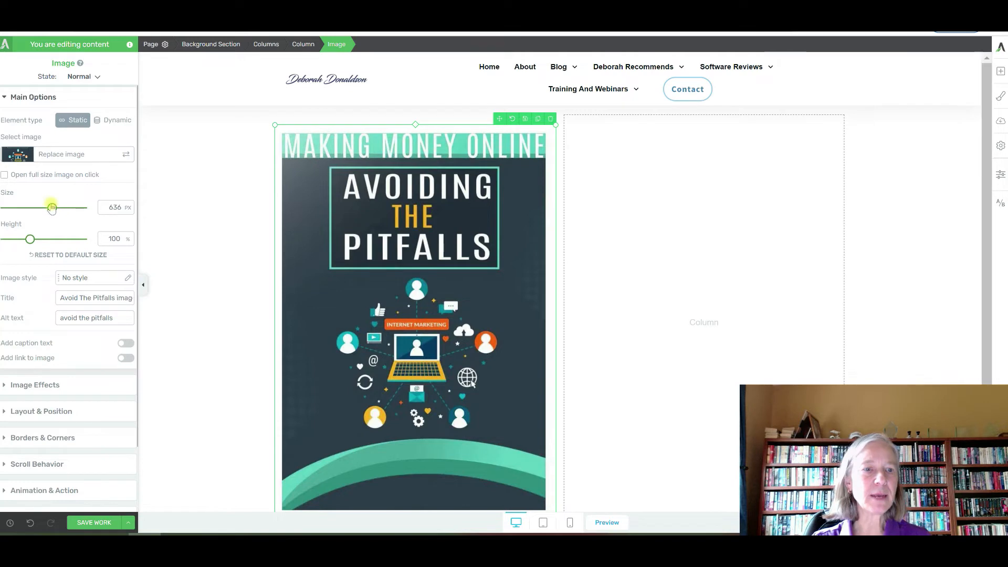
Shrink the cover to 252 px wide and centre it within its column
{"action": "left_click_drag", "start_coordinate": [30, 240], "coordinate": [27, 240]}
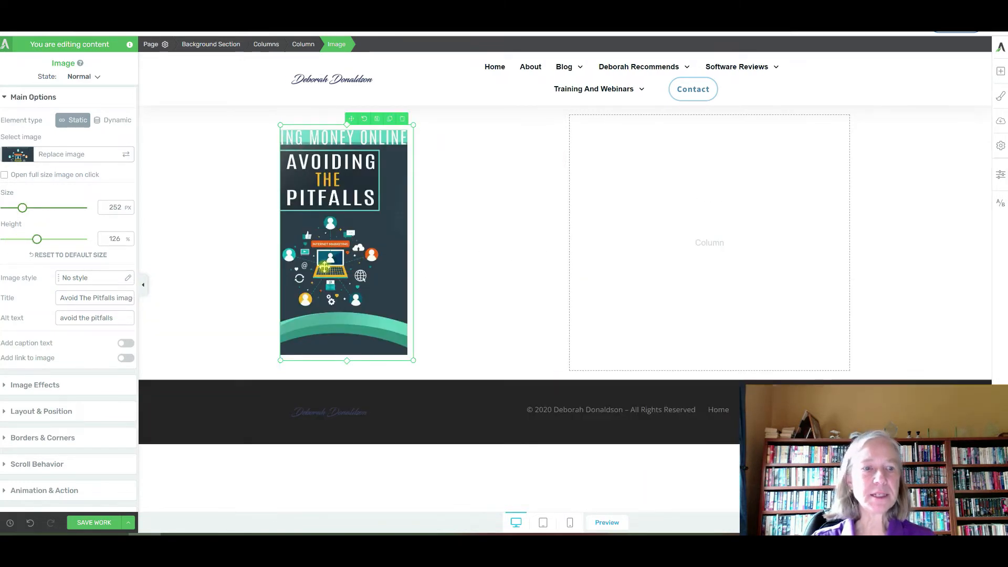
{"action": "left_click", "coordinate": [33, 412]}
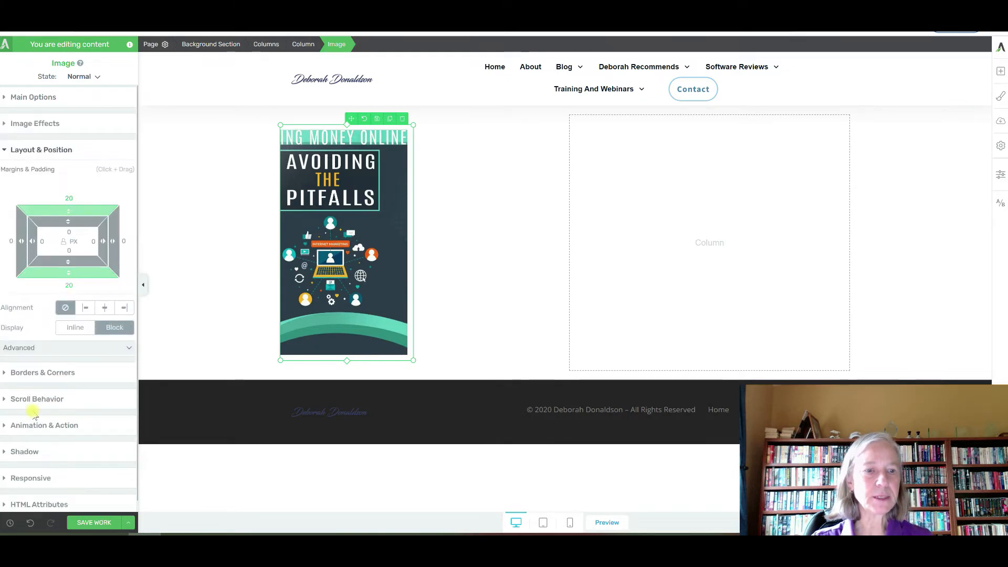
{"action": "left_click", "coordinate": [104, 308]}
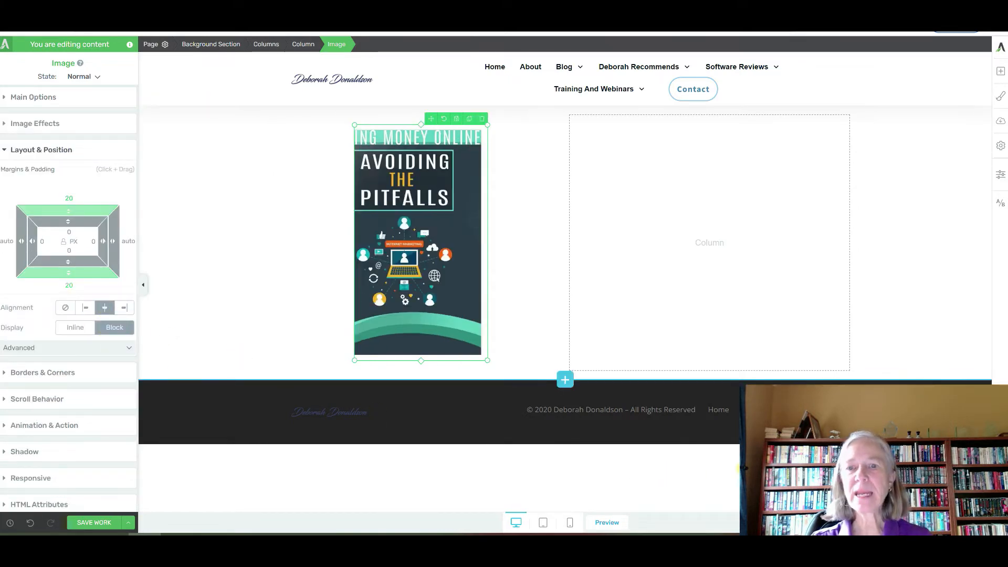
{"action": "left_click", "coordinate": [717, 244]}
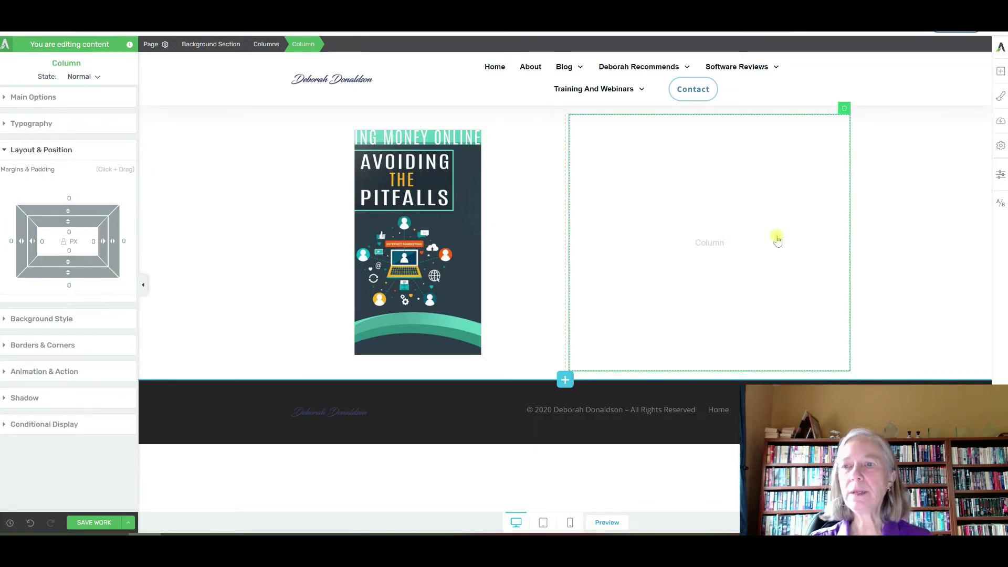
Add a Heading 1 reading 'Get your Free PDF' to the right column
{"action": "left_click", "coordinate": [1001, 71]}
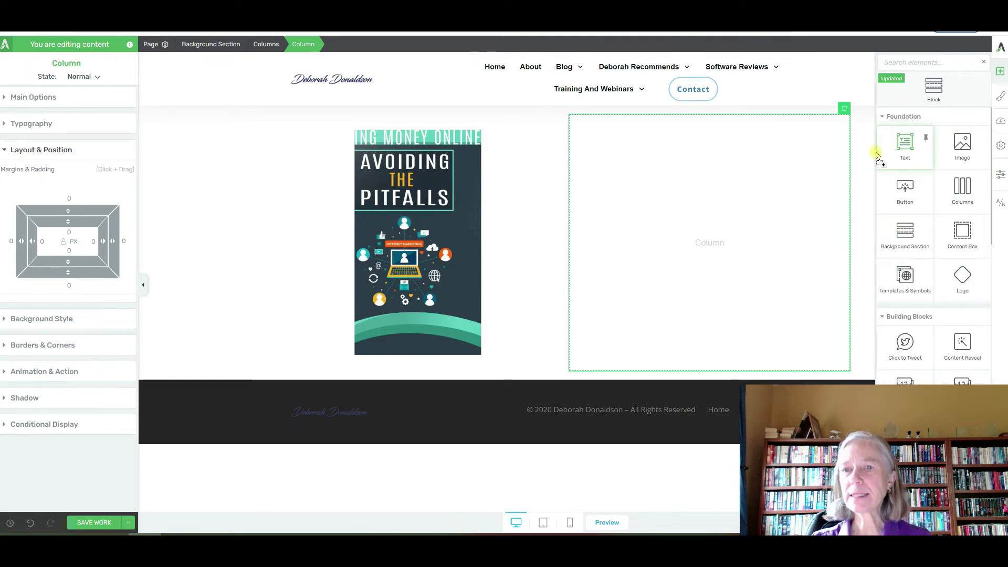
{"action": "left_click_drag", "start_coordinate": [895, 152], "coordinate": [735, 156]}
{"action": "left_click", "coordinate": [650, 125]}
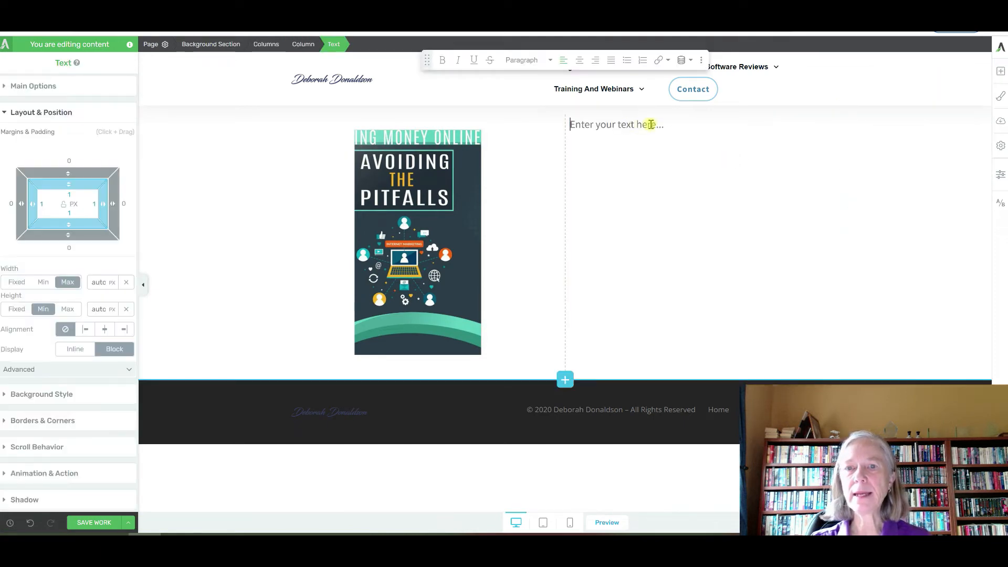
{"action": "left_click_drag", "start_coordinate": [670, 125], "coordinate": [570, 129]}
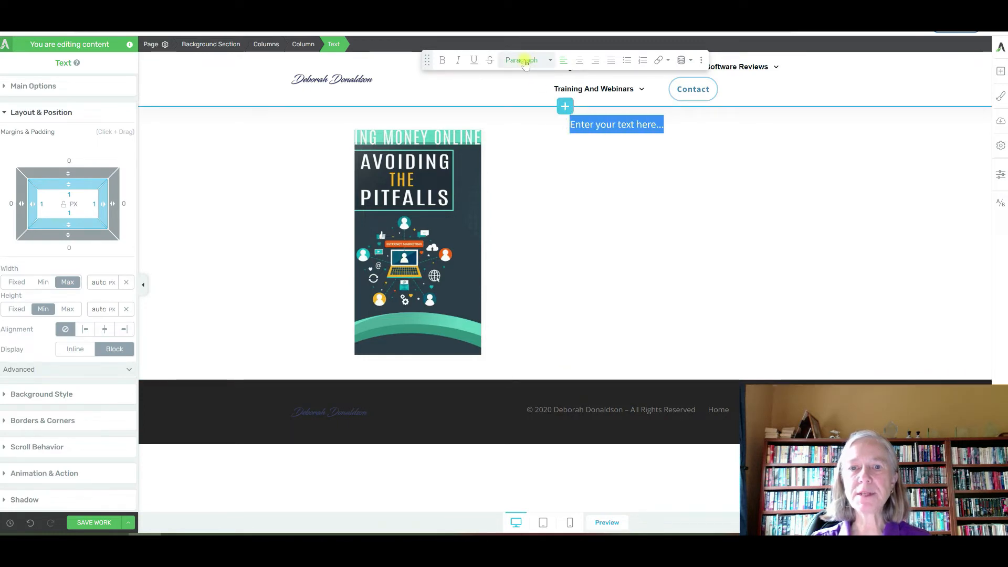
{"action": "left_click", "coordinate": [523, 60]}
{"action": "left_click", "coordinate": [526, 131]}
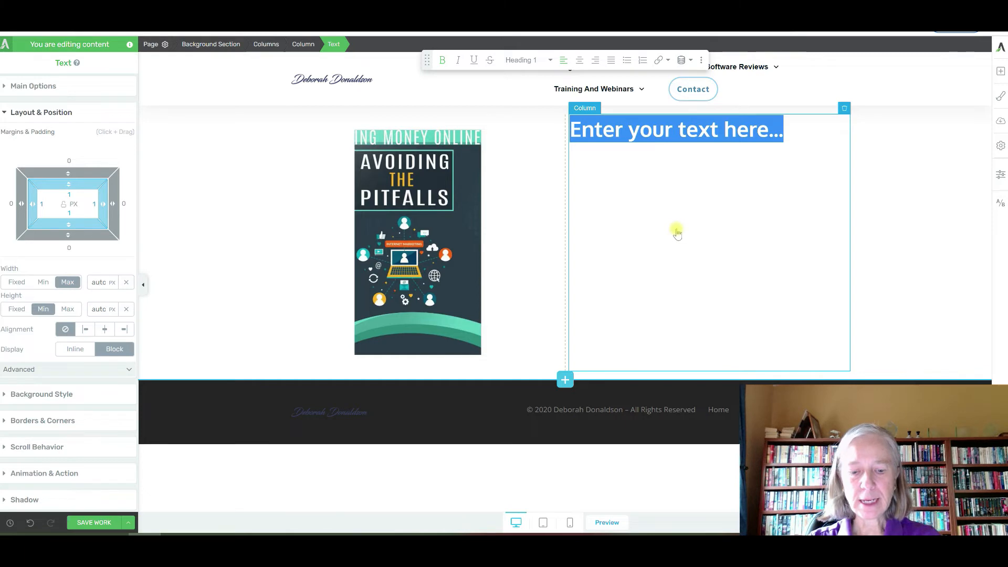
{"action": "type", "text": "Get your FRee"}
{"action": "key", "text": "BackSpace"}
{"action": "key", "text": "BackSpace"}
{"action": "key", "text": "BackSpace"}
{"action": "key", "text": "BackSpace"}
{"action": "type", "text": "ree PDF"}
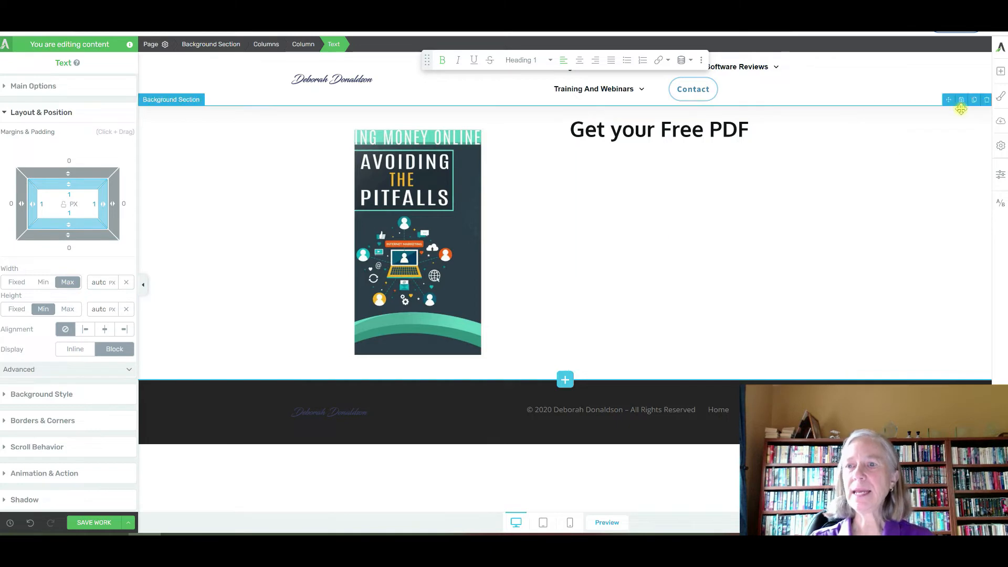
{"action": "left_click", "coordinate": [1000, 74]}
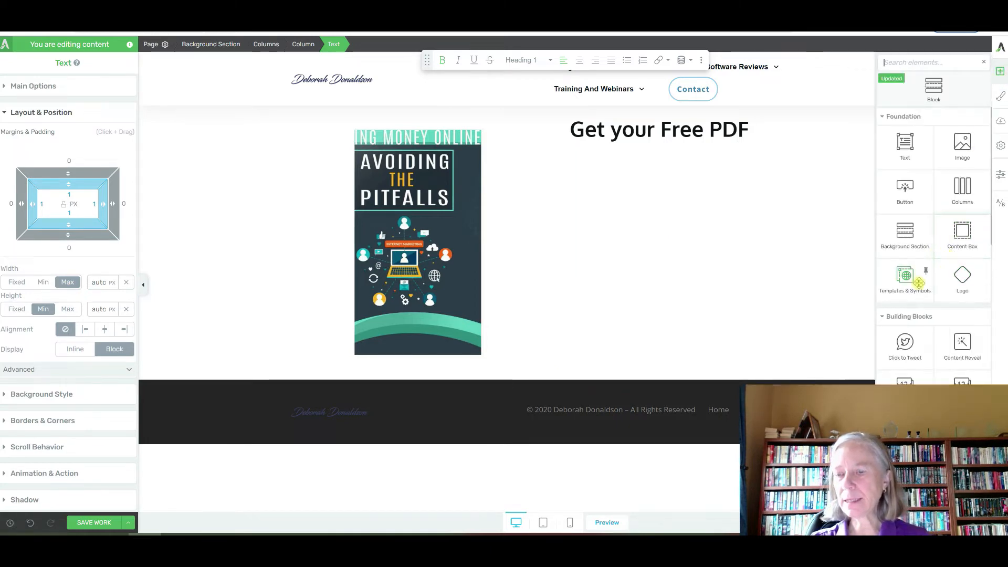
Place a Click Here Now button beneath the heading, removing a misplaced button and empty column
{"action": "scroll", "coordinate": [916, 281], "scroll_direction": "down", "scroll_amount": 2}
{"action": "scroll", "coordinate": [919, 286], "scroll_direction": "up", "scroll_amount": 2}
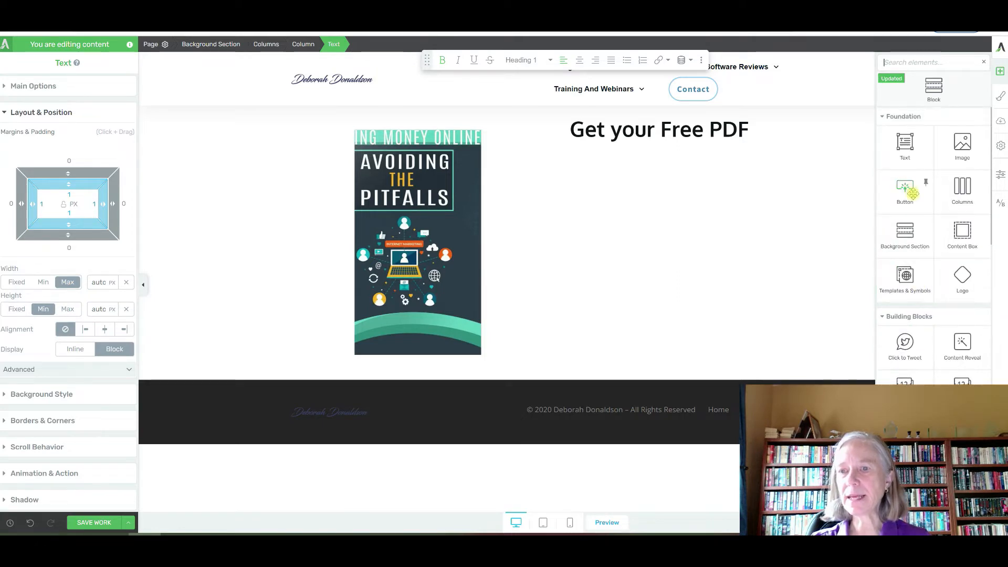
{"action": "left_click_drag", "start_coordinate": [907, 191], "coordinate": [657, 281]}
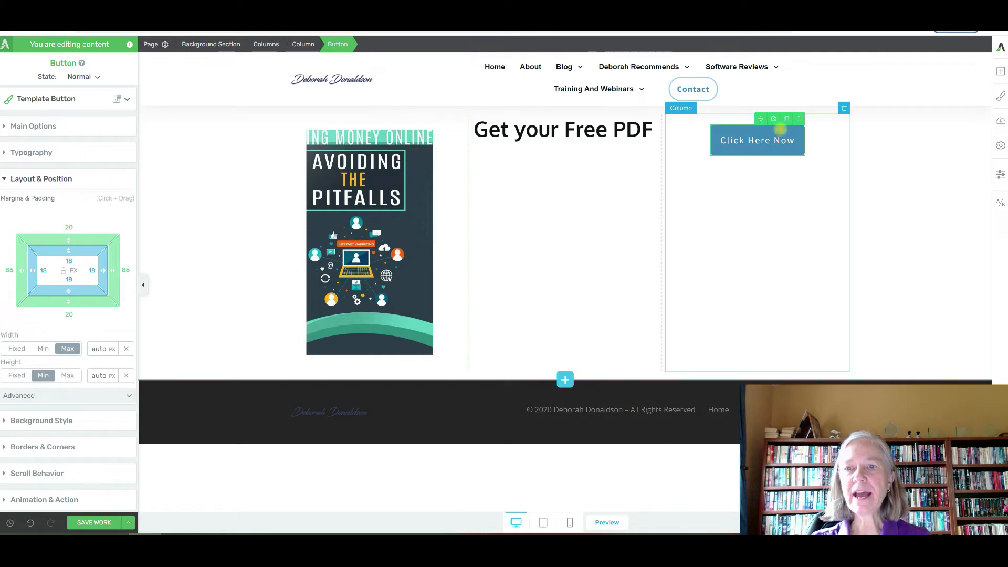
{"action": "left_click", "coordinate": [771, 139]}
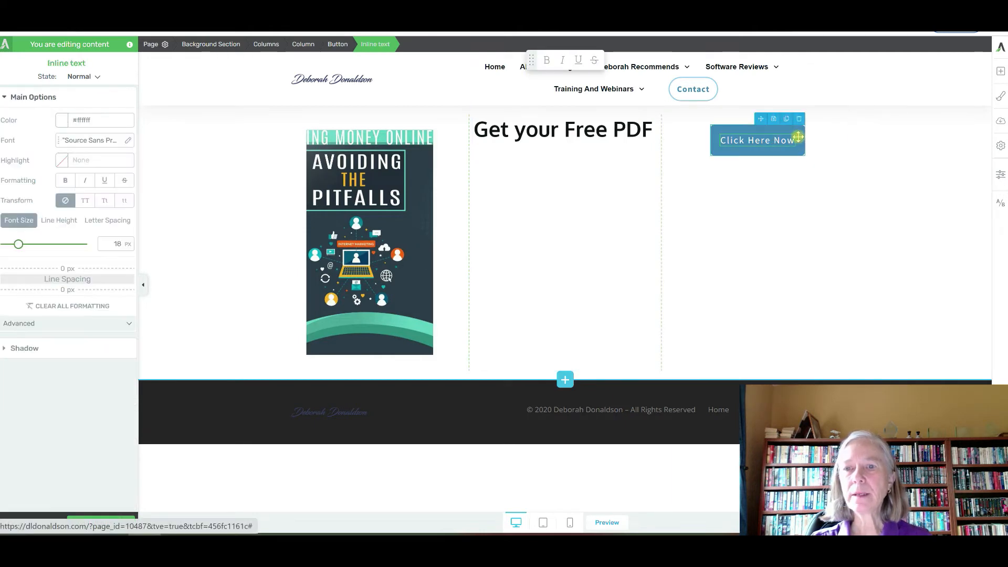
{"action": "left_click", "coordinate": [799, 120]}
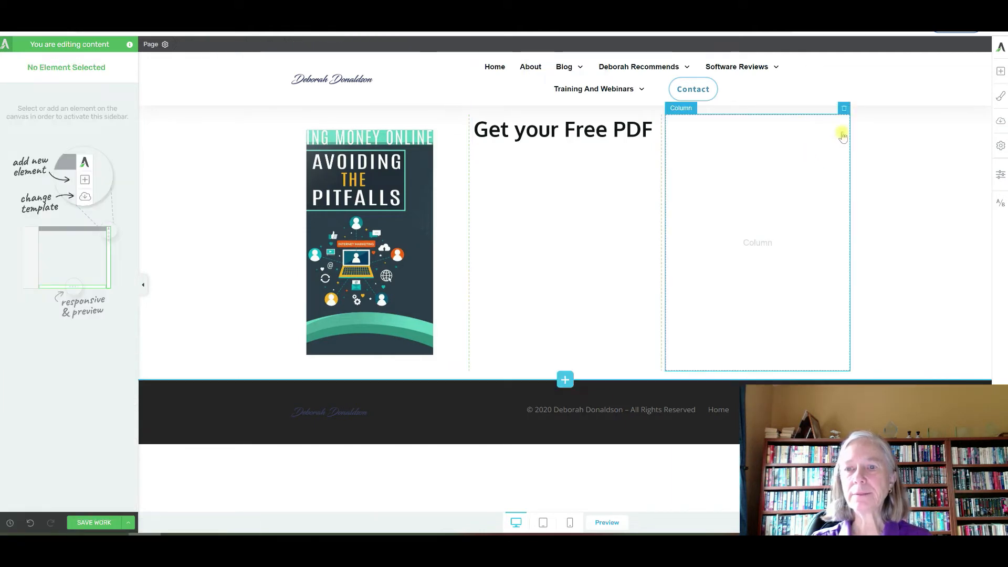
{"action": "left_click", "coordinate": [844, 111]}
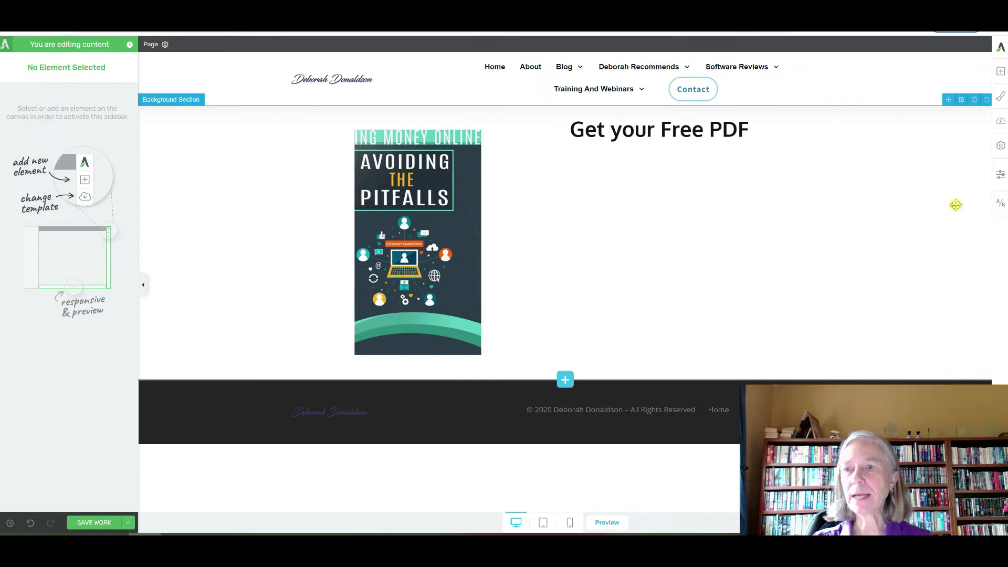
{"action": "left_click", "coordinate": [1000, 71]}
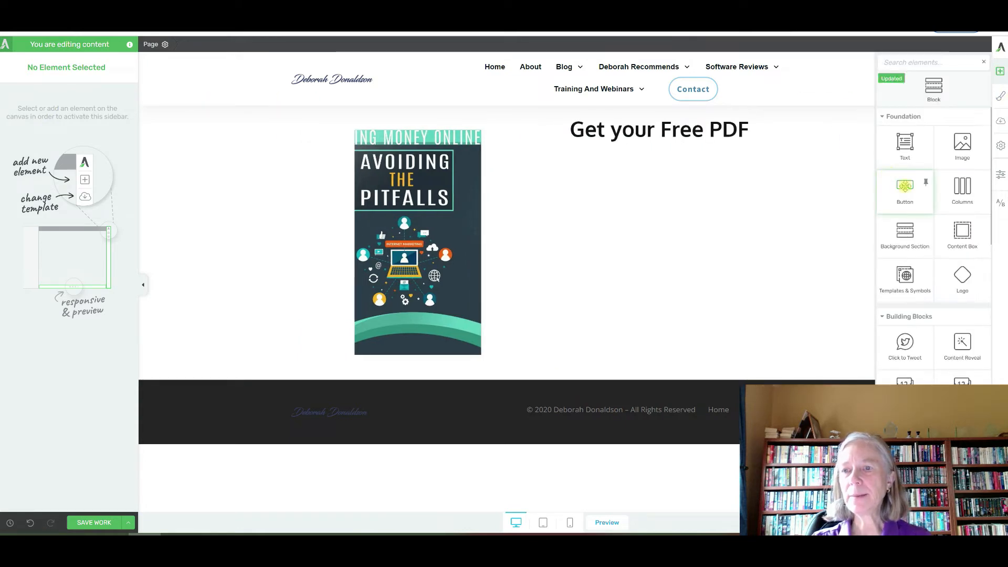
{"action": "left_click_drag", "start_coordinate": [904, 186], "coordinate": [663, 144]}
Replace the book cover with a larger version from the image library
{"action": "left_click", "coordinate": [464, 231]}
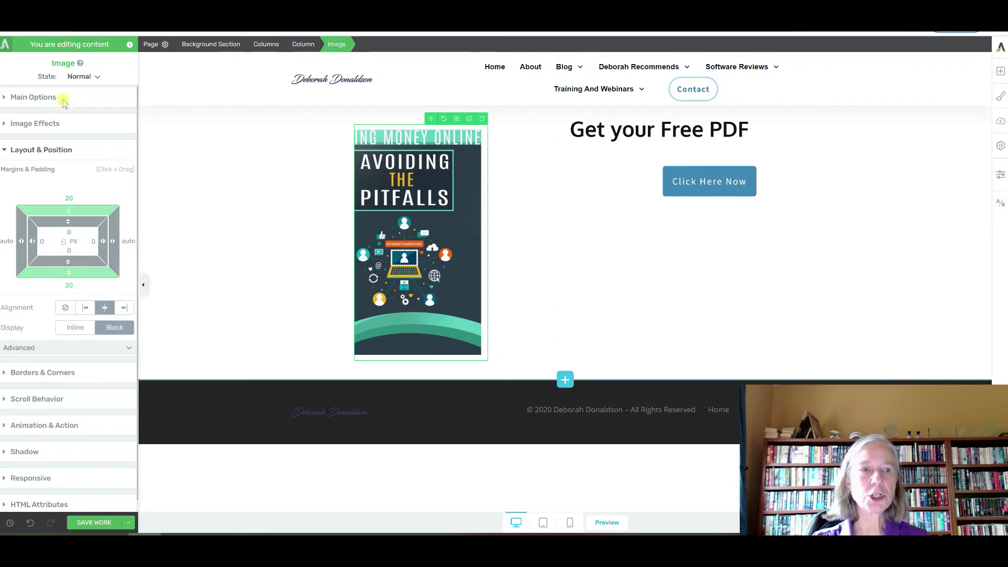
{"action": "left_click", "coordinate": [34, 98]}
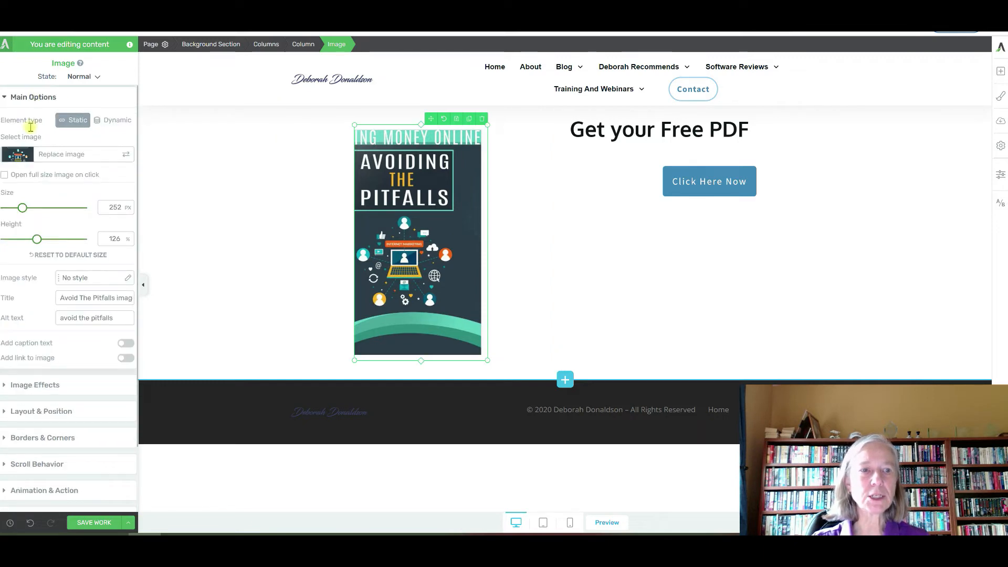
{"action": "left_click", "coordinate": [15, 155]}
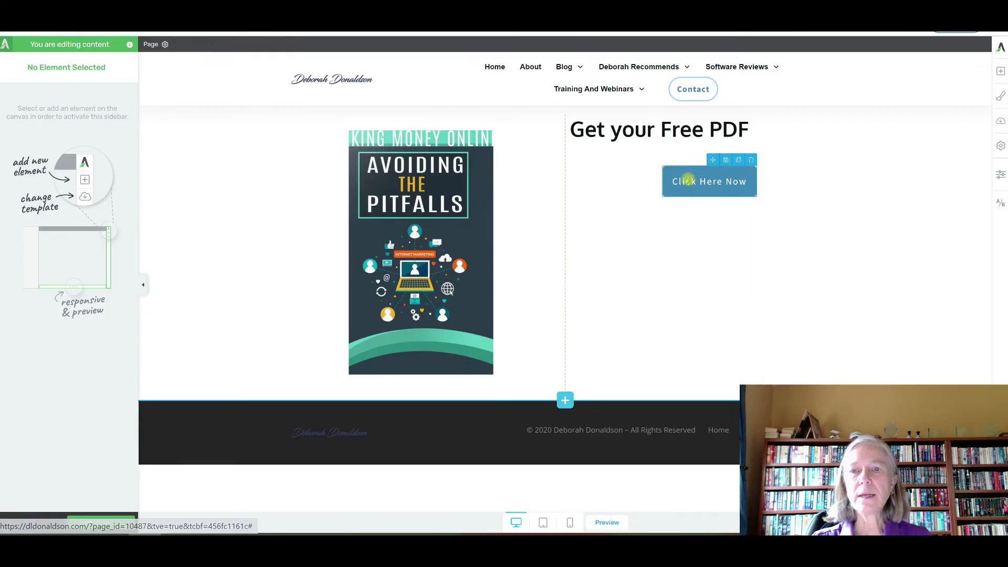
{"action": "left_click", "coordinate": [687, 180]}
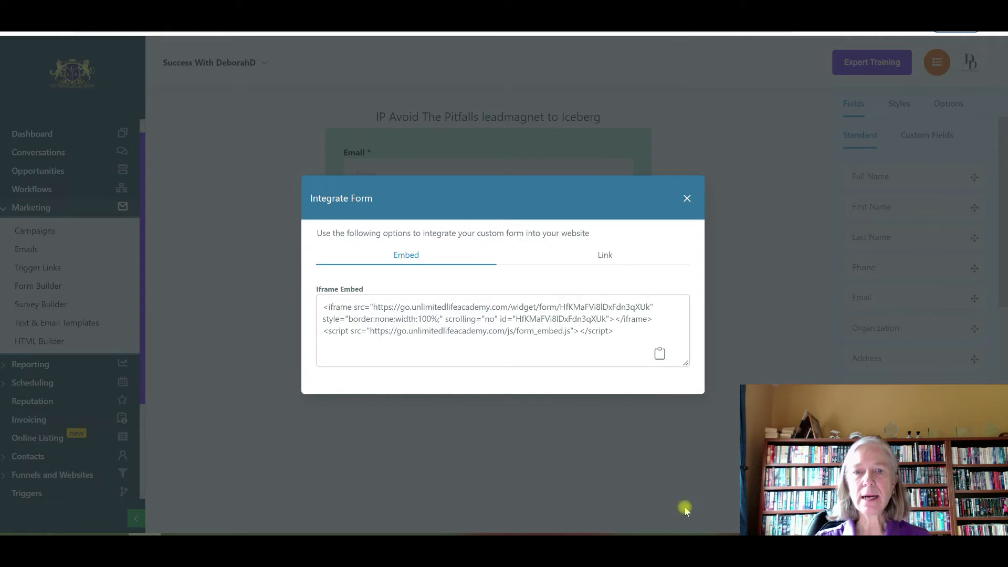
Select the full shareable form URL on the Integrate Form Link tab to copy it
{"action": "left_click", "coordinate": [604, 256]}
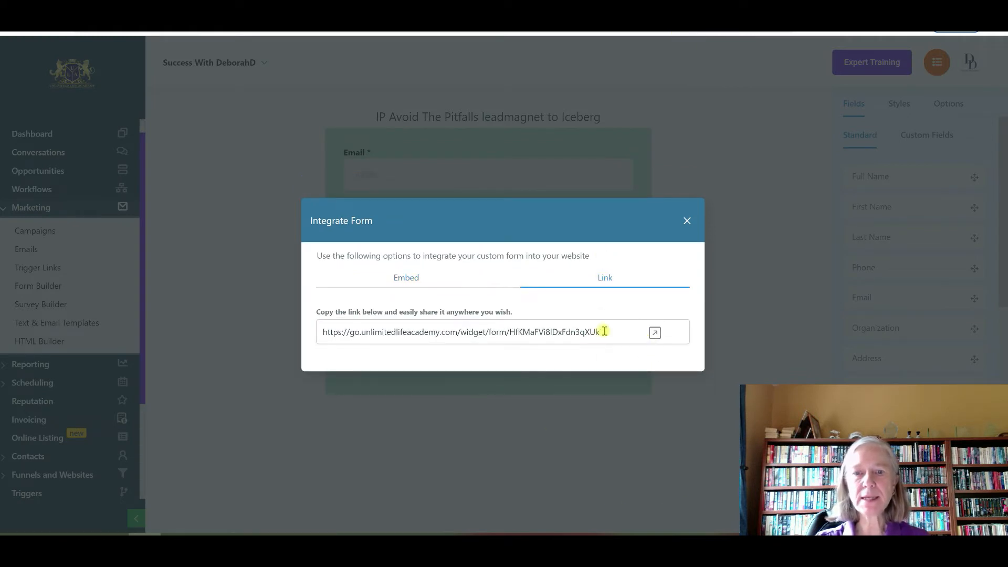
{"action": "left_click_drag", "start_coordinate": [603, 332], "coordinate": [318, 333]}
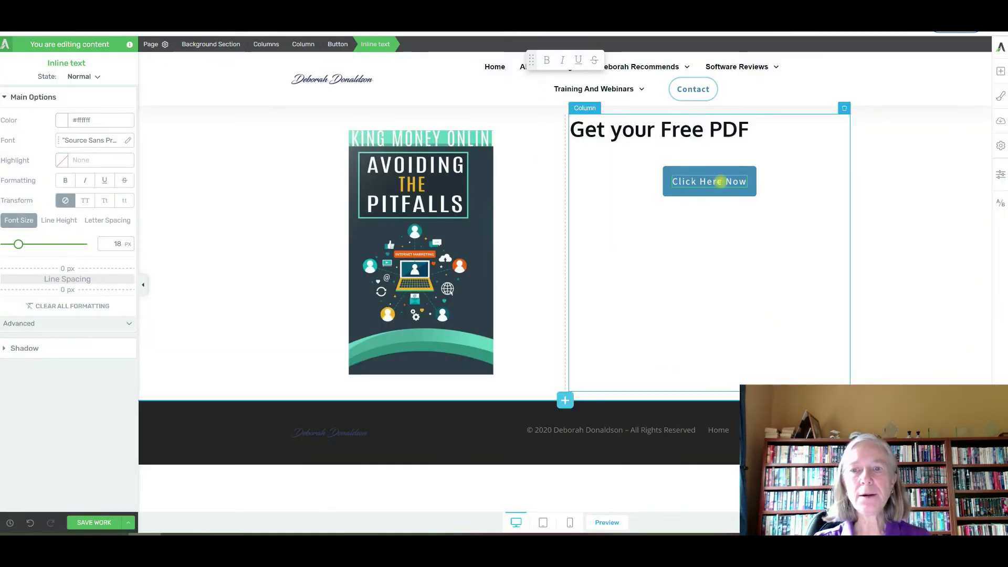
Set the Click Here Now button's Target URL to the copied GoHighLevel form link
{"action": "left_click", "coordinate": [669, 174]}
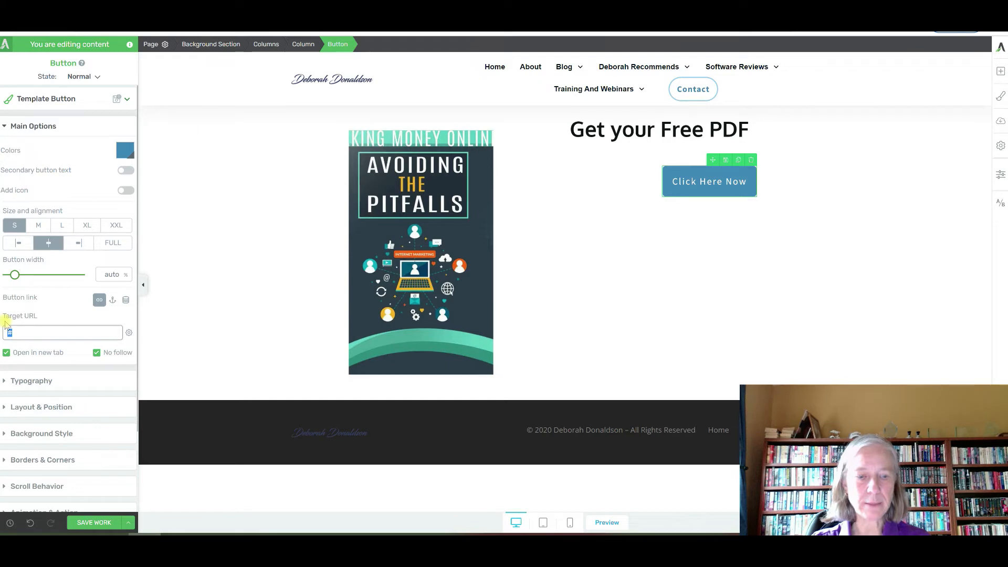
{"action": "key", "text": "ctrl+v"}
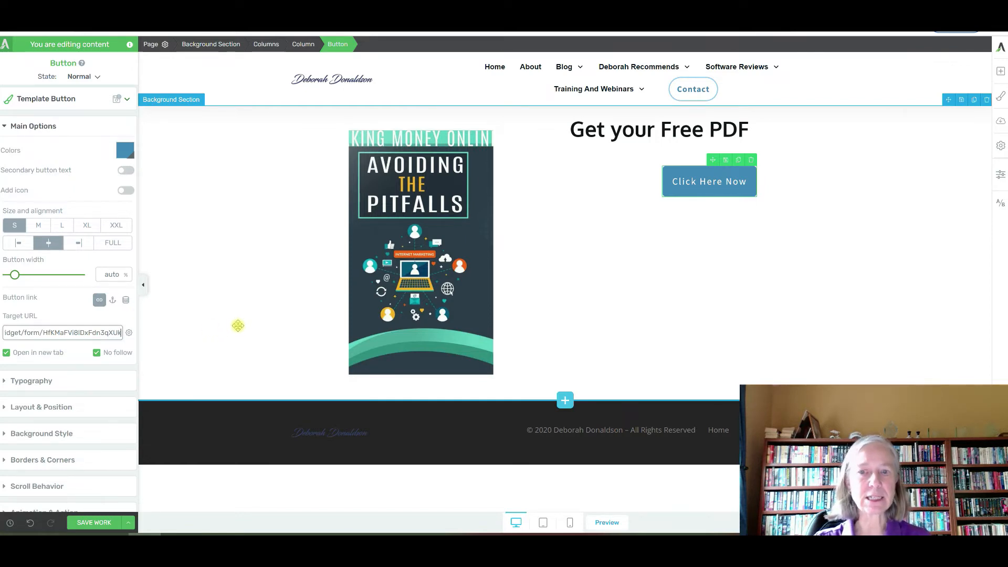
{"action": "left_click", "coordinate": [721, 193]}
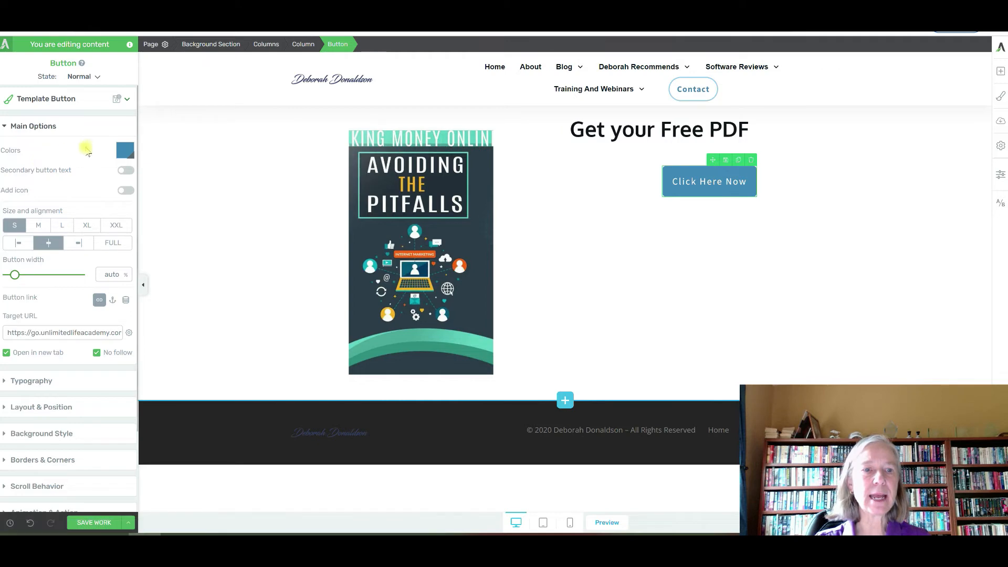
Colour the button light cyan #9efaff (Accent Tone) with black #000000 label text
{"action": "left_click", "coordinate": [122, 153]}
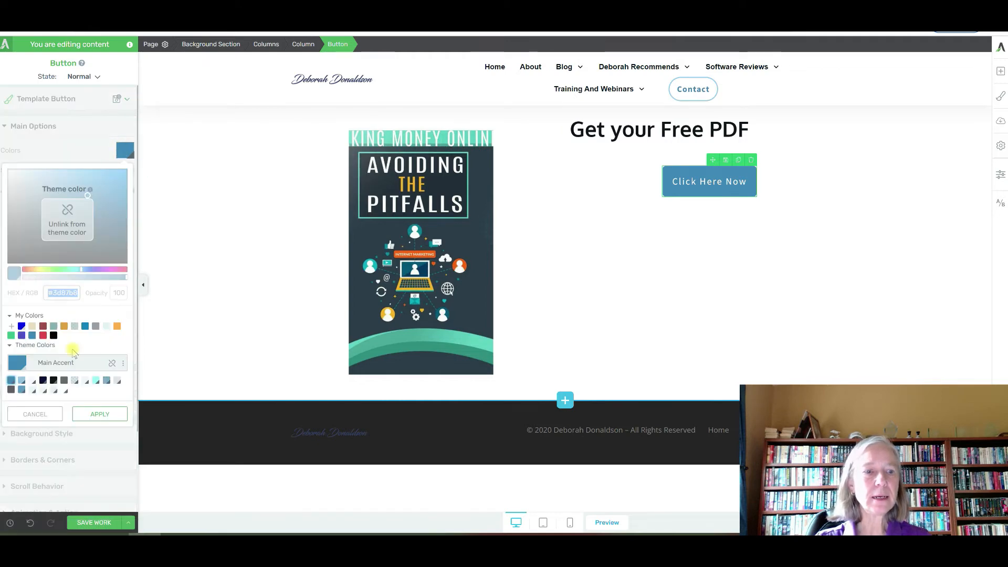
{"action": "left_click", "coordinate": [95, 383]}
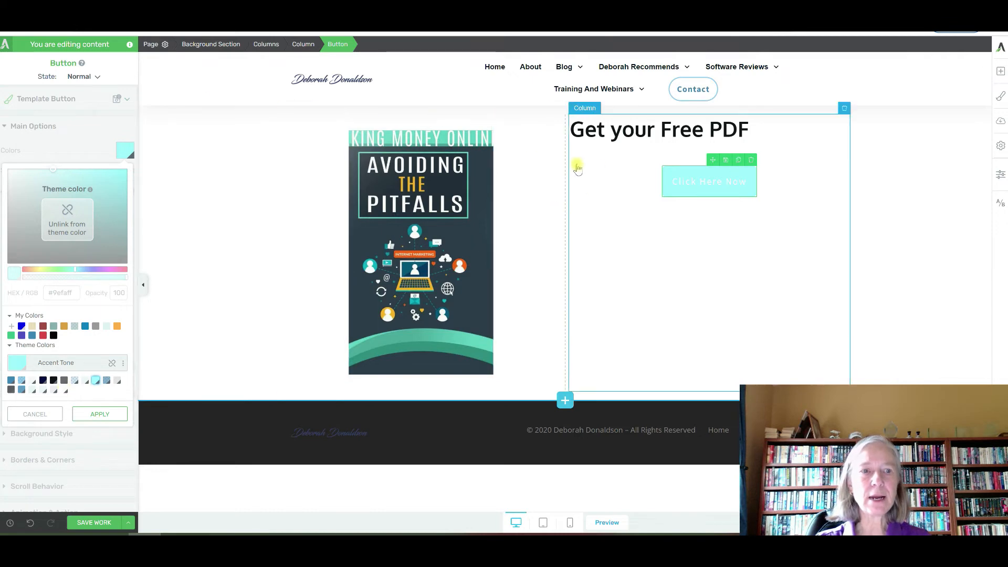
{"action": "left_click", "coordinate": [739, 185]}
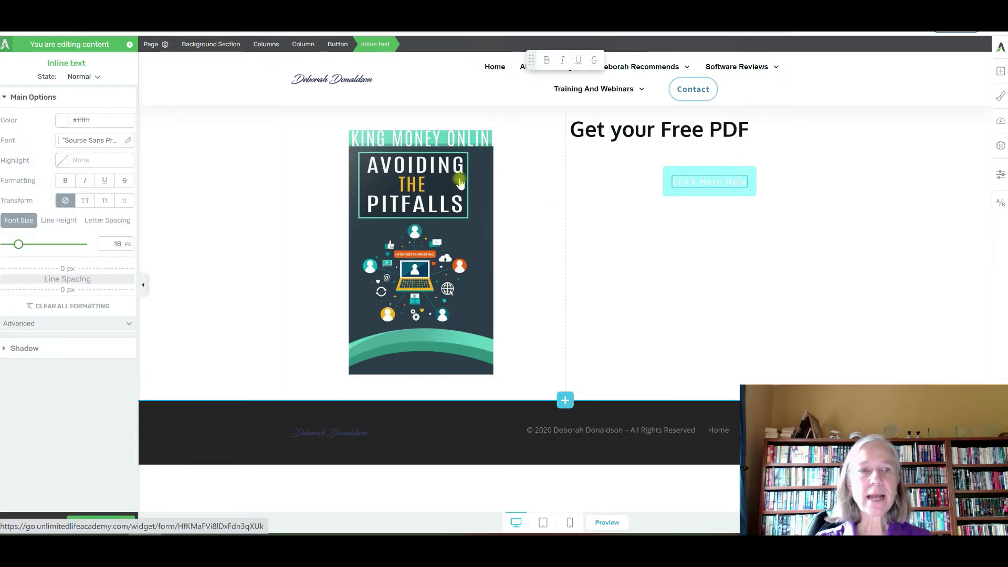
{"action": "left_click", "coordinate": [63, 120]}
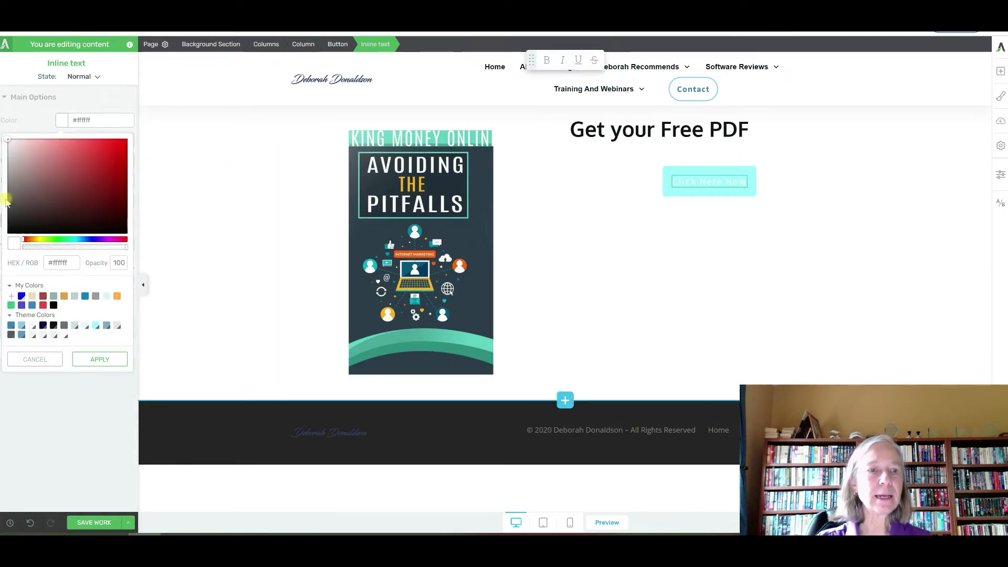
{"action": "left_click", "coordinate": [54, 305]}
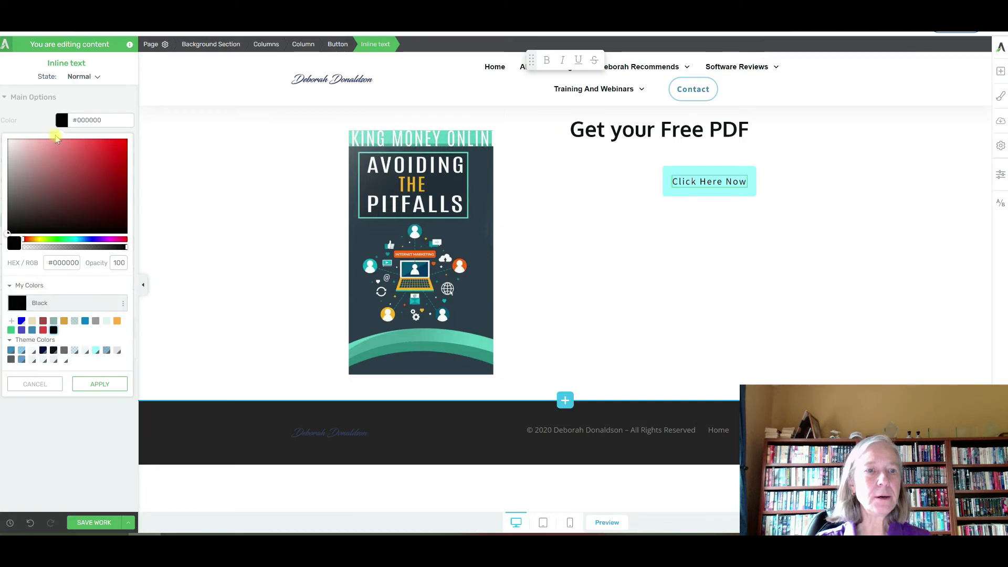
{"action": "left_click", "coordinate": [331, 44]}
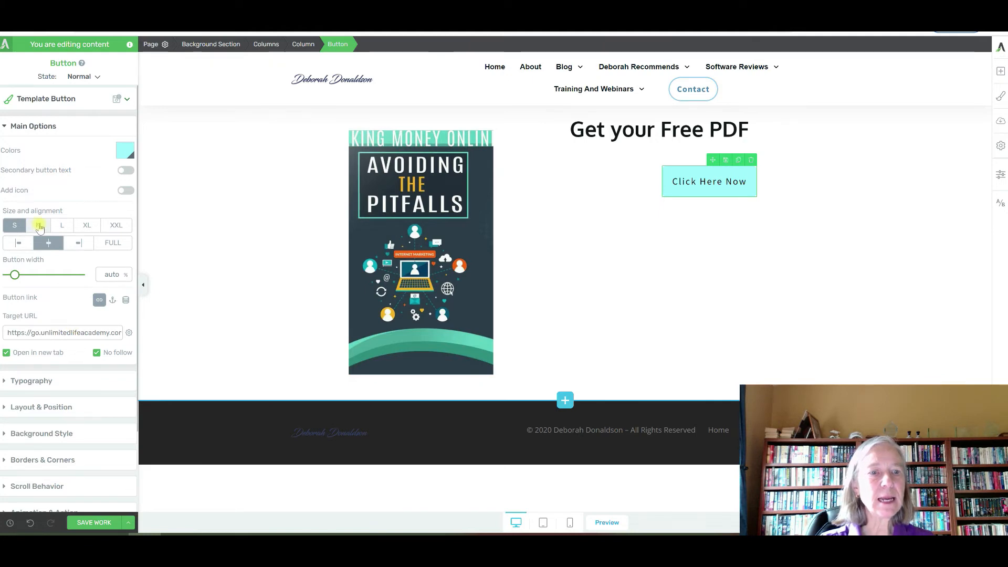
Widen the Click Here Now button to 72% and centre-align the Get your Free PDF heading
{"action": "scroll", "coordinate": [39, 227], "scroll_direction": "down", "scroll_amount": 3}
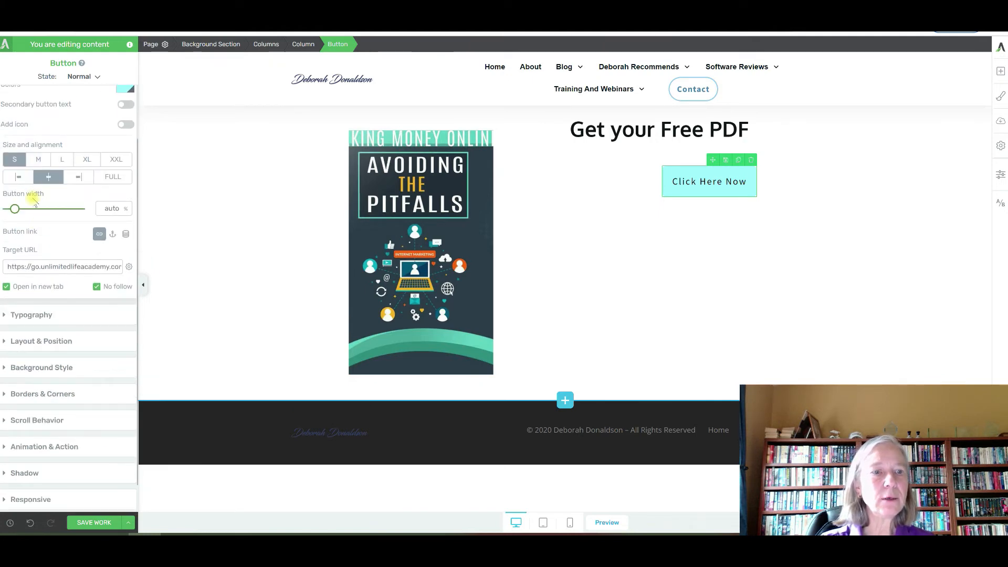
{"action": "left_click_drag", "start_coordinate": [19, 213], "coordinate": [61, 217]}
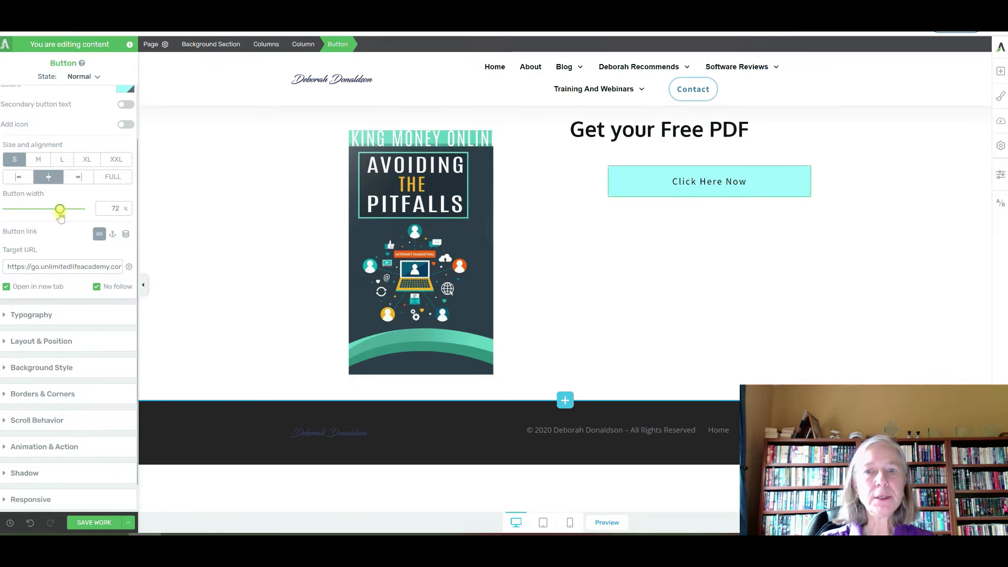
{"action": "left_click", "coordinate": [621, 131]}
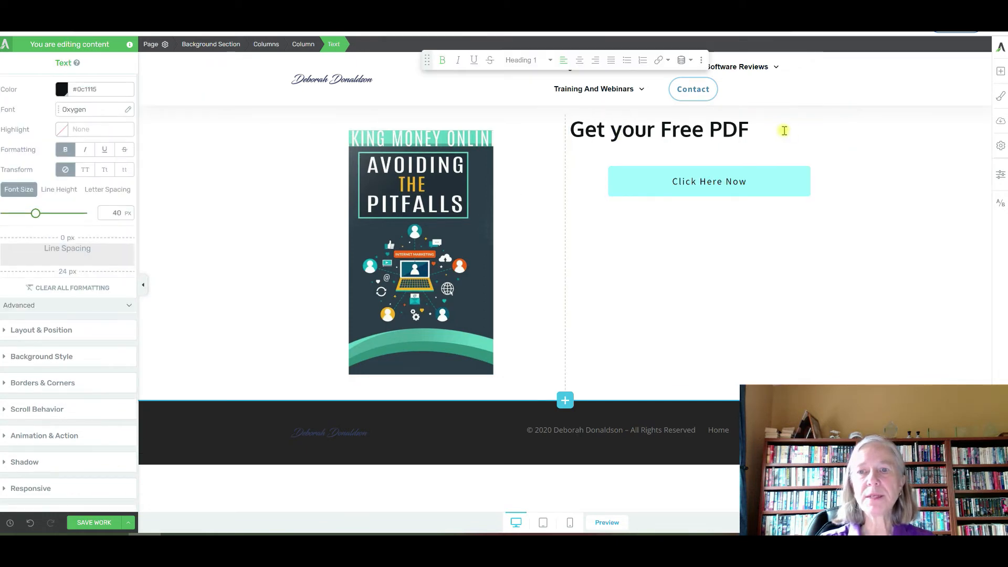
{"action": "left_click_drag", "start_coordinate": [762, 130], "coordinate": [569, 130]}
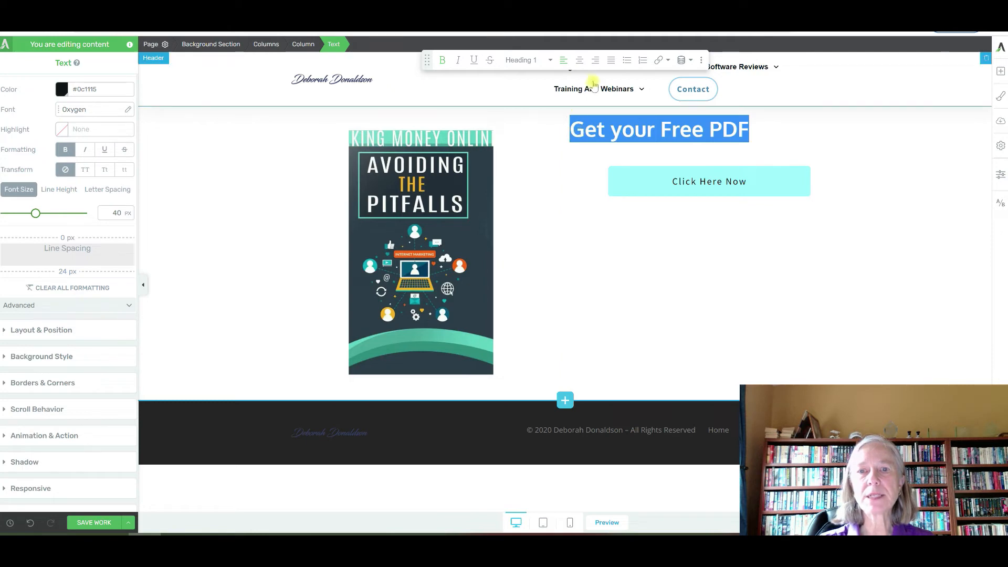
{"action": "left_click", "coordinate": [579, 62]}
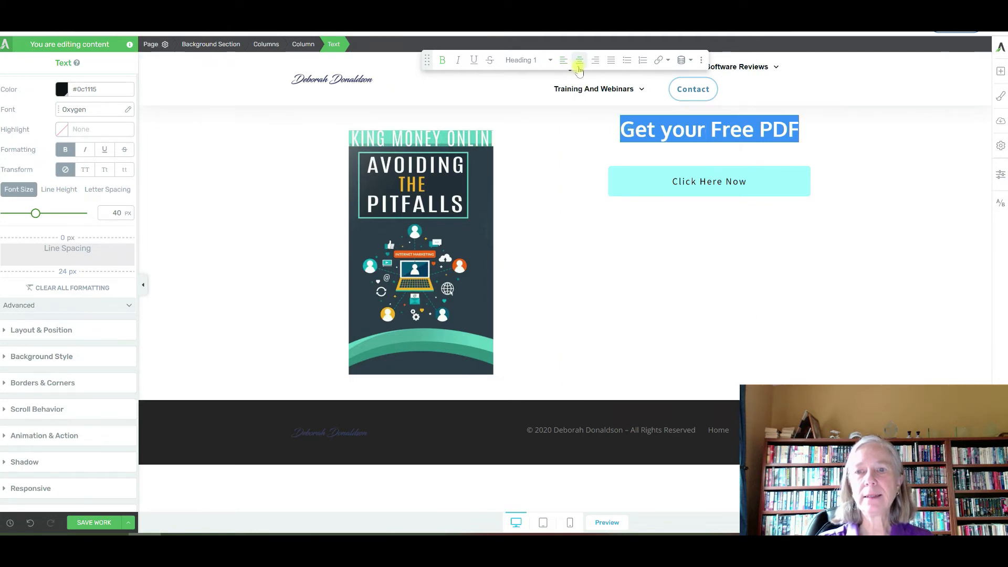
{"action": "left_click", "coordinate": [214, 219]}
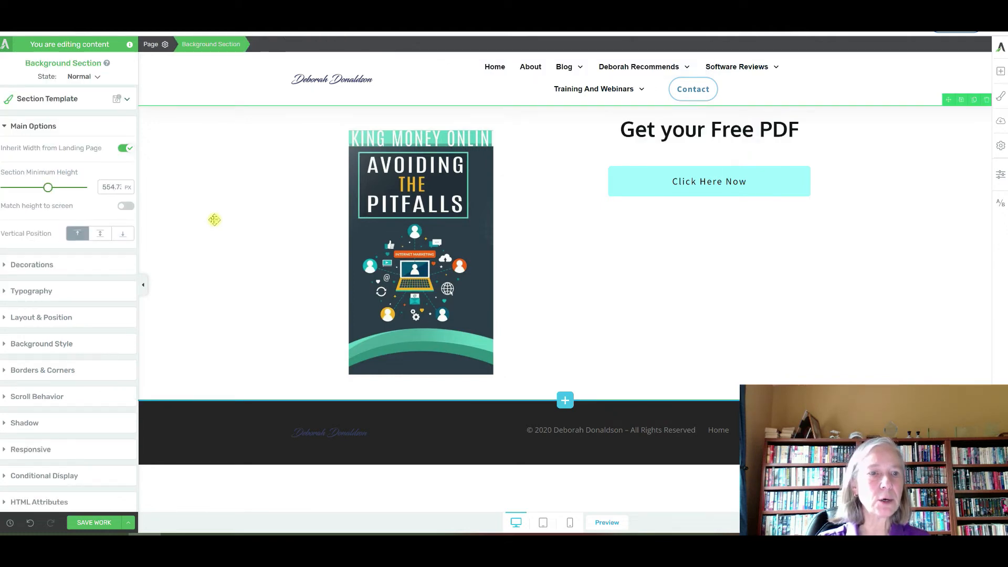
Add a solid grey background layer to the section holding the book cover and heading
{"action": "left_click", "coordinate": [41, 344]}
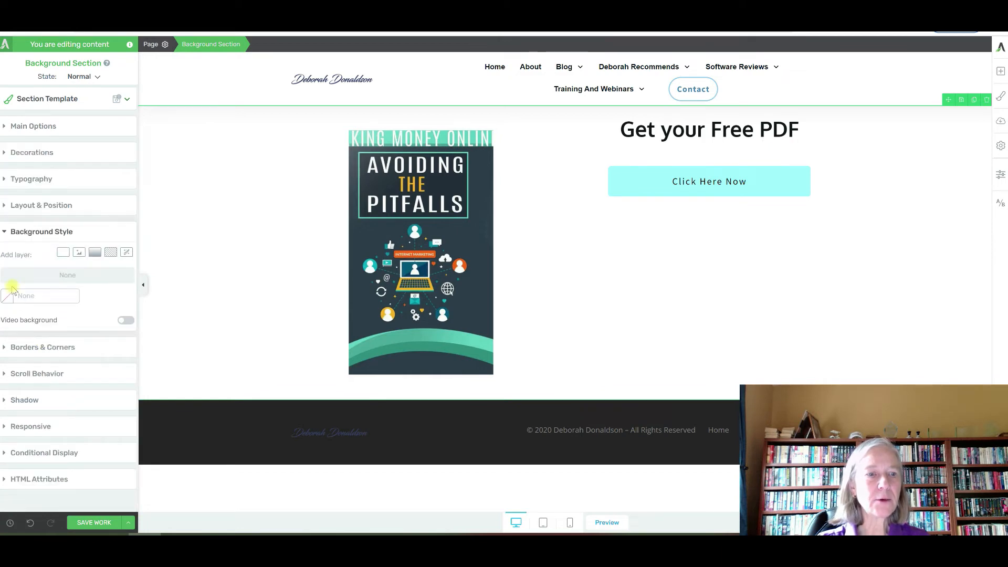
{"action": "left_click", "coordinate": [62, 253]}
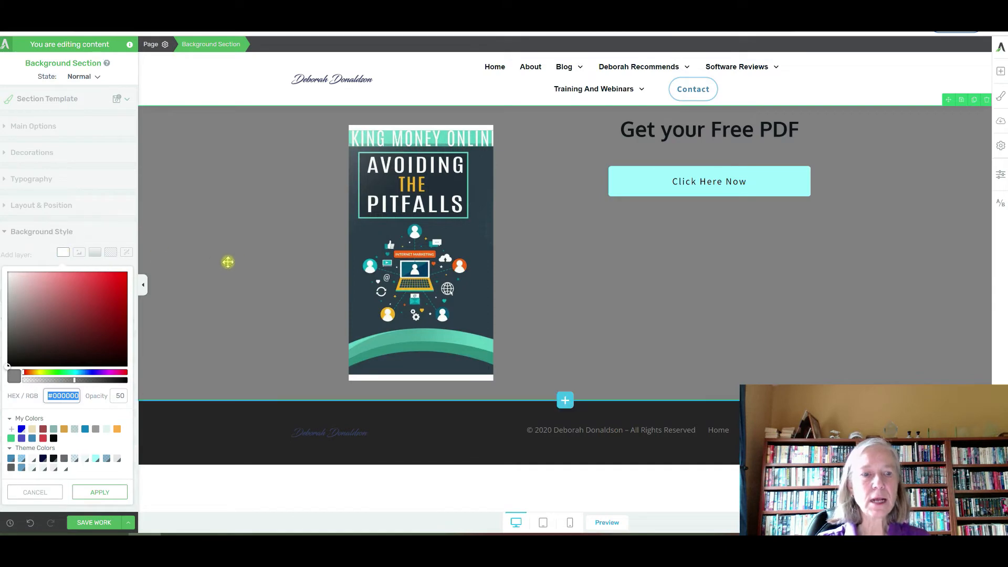